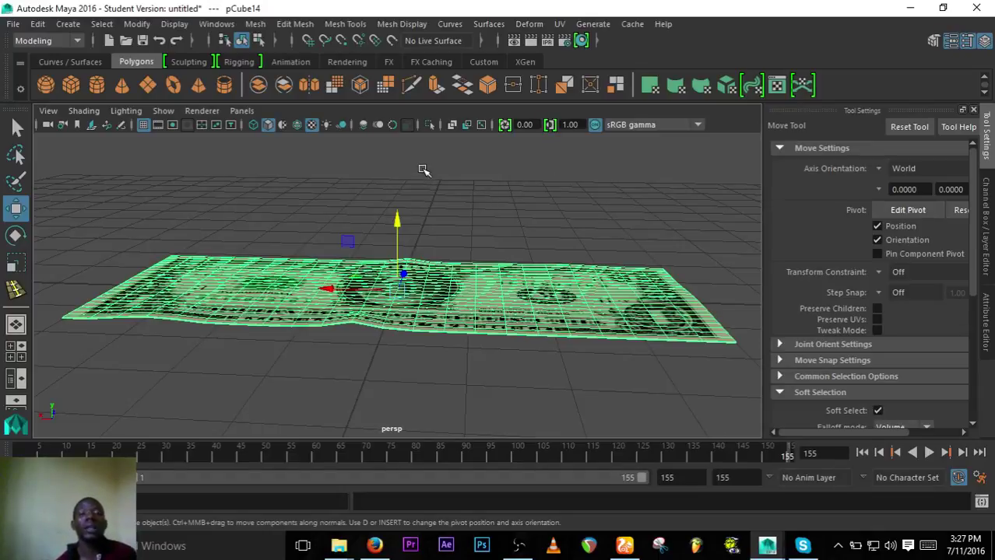
Duplicate the dollar bill and raise the copy slightly above the original in the side view
click(424, 172)
click(419, 253)
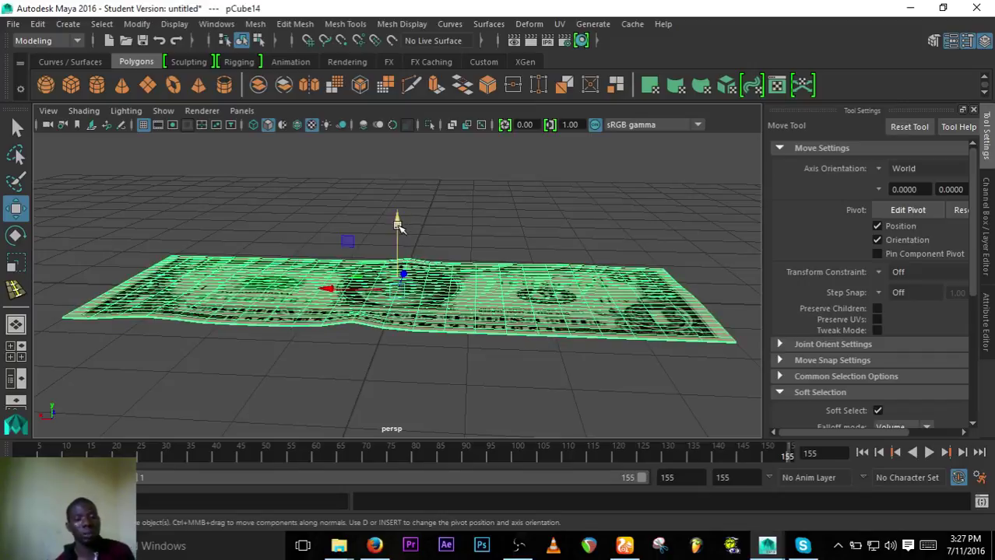
key(ctrl+d)
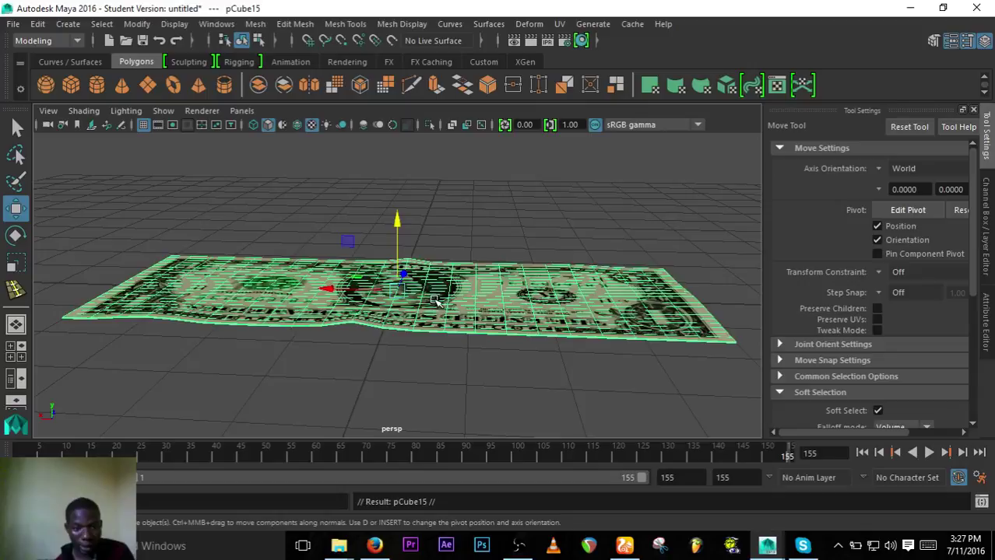
key(space)
key(space)
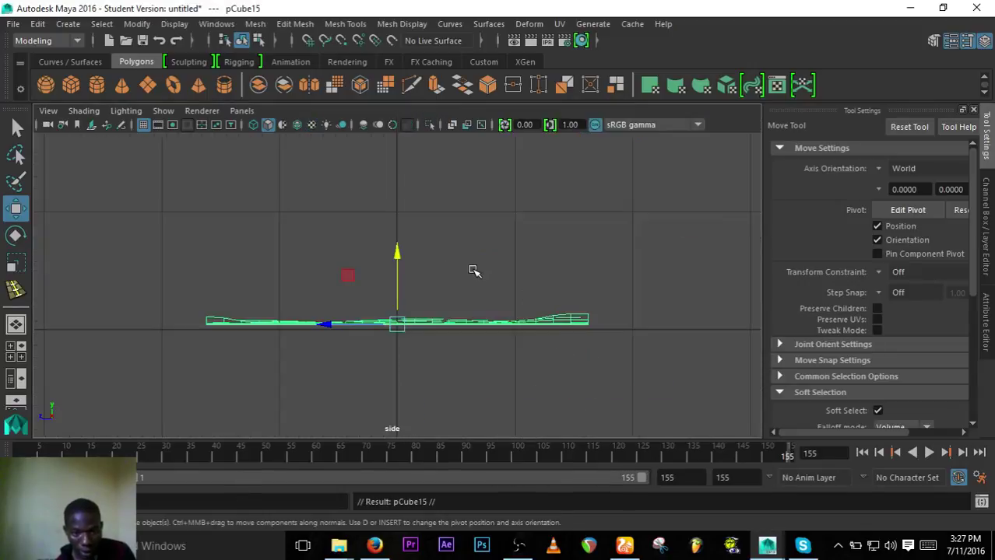
drag(399, 251, 398, 249)
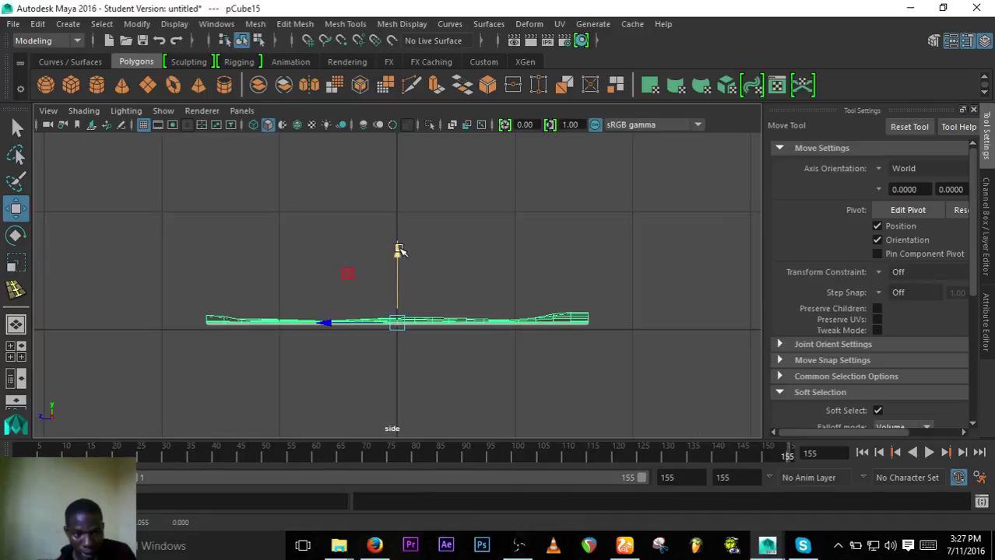
Fine-tune the copied bill's height in the perspective view so it sits just above the original bill
key(space)
key(space)
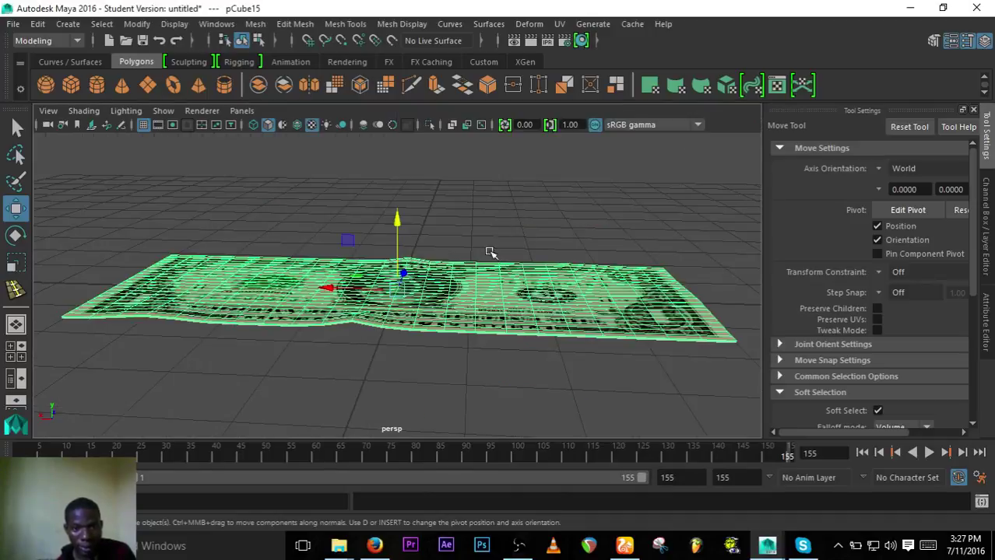
alt+drag(464, 361, 439, 328)
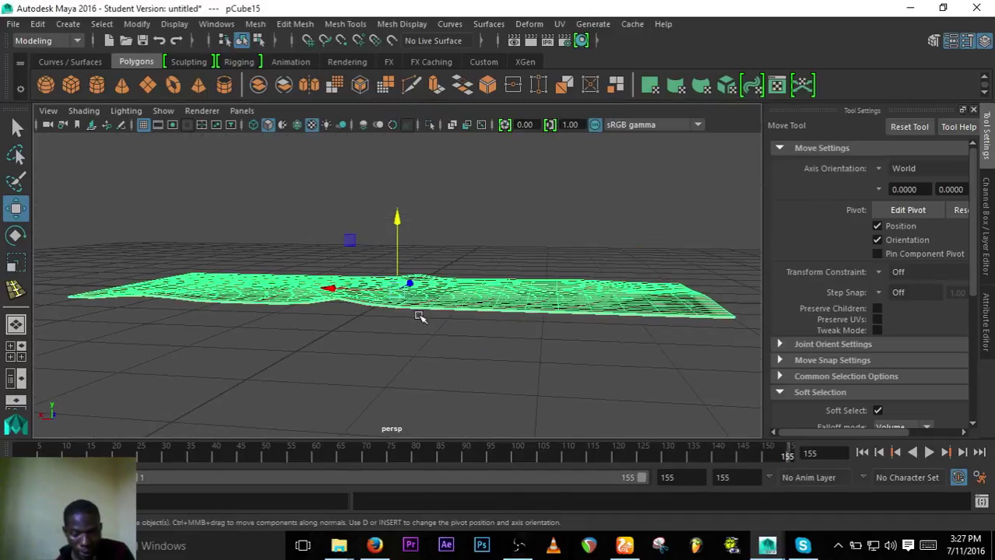
alt+right_drag(418, 315, 851, 337)
alt+right_drag(676, 319, 598, 317)
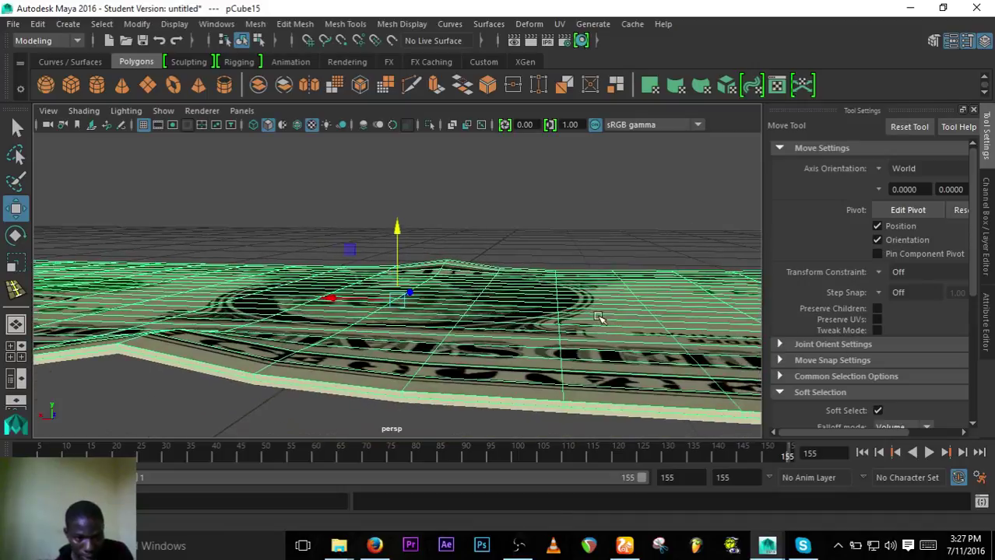
drag(397, 232, 402, 236)
scroll(319, 343, down, 5)
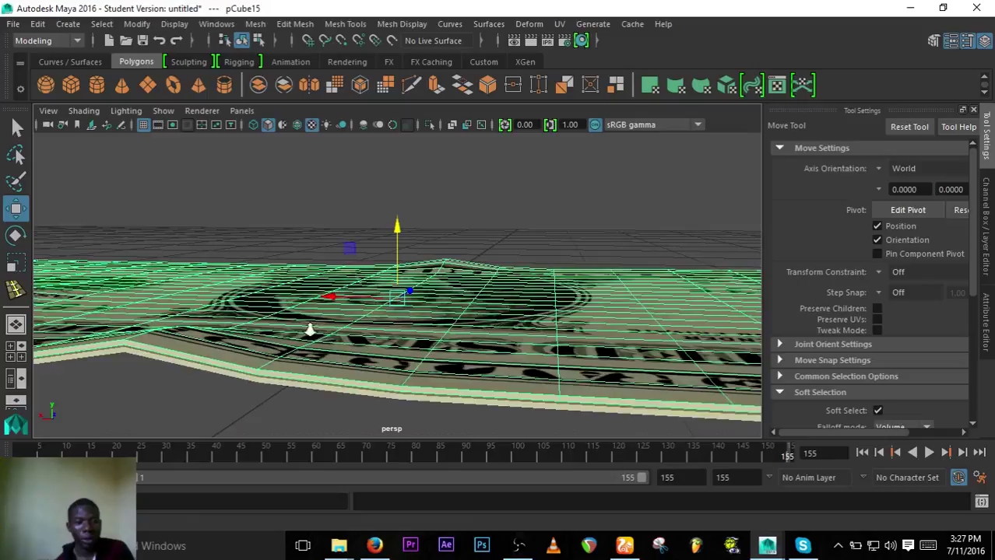
Build a thick stack of bills by repeatedly duplicating the bill with the same upward offset
alt+drag(311, 365, 314, 361)
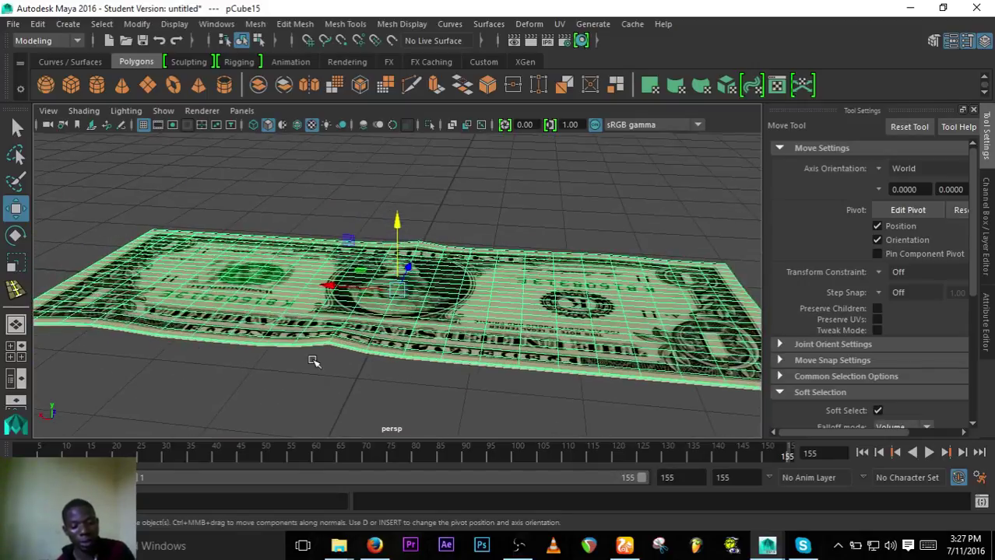
key(shift+d)
key(shift+d)
key(shift+d)
key(shift+d)
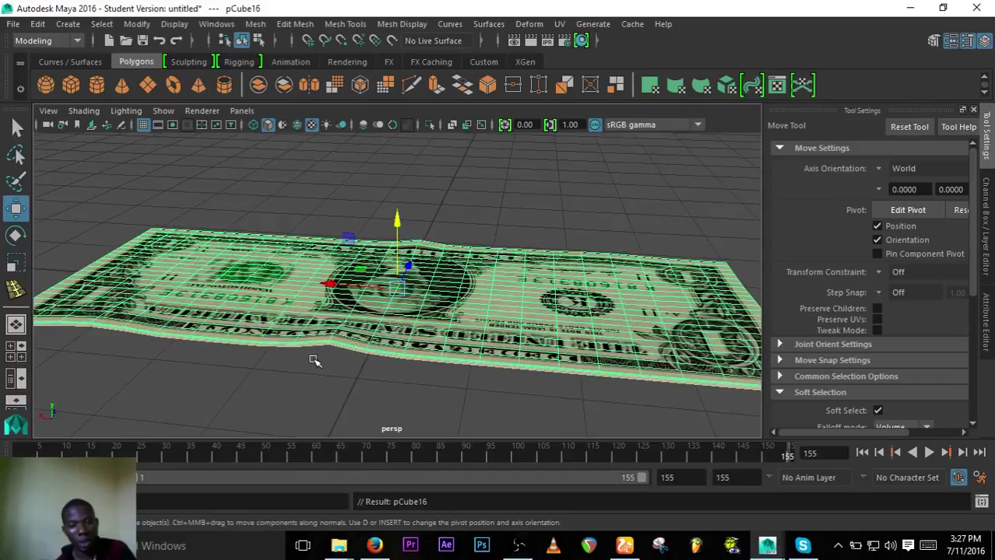
key(shift+d)
key(shift+d)
key(shift+d)
key(shift+d)
key(shift+d)
key(shift+d)
key(shift+d)
key(shift+d)
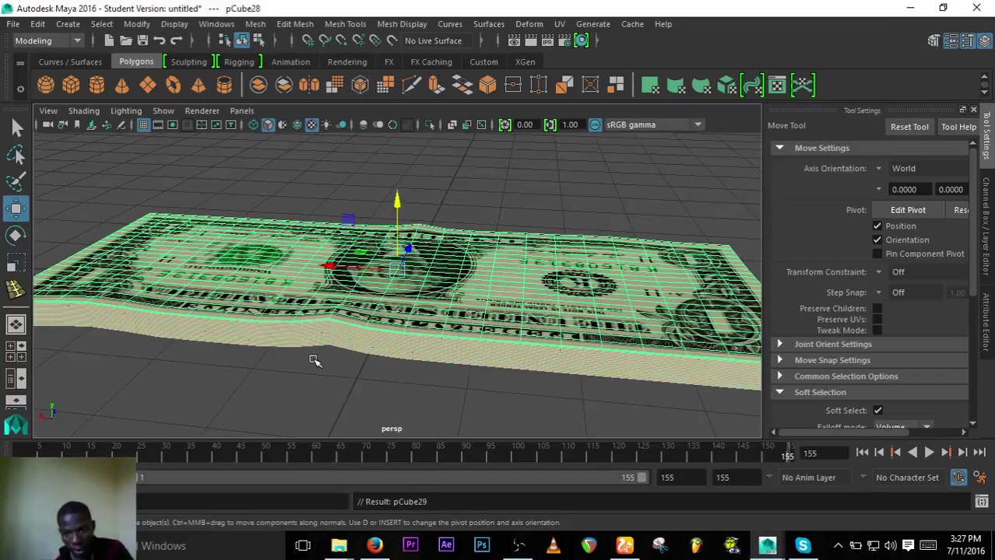
key(shift+d)
key(shift+d)
key(shift+d)
key(shift+d)
key(shift+d)
key(shift+d)
key(shift+d)
key(shift+d)
key(shift+d)
key(shift+d)
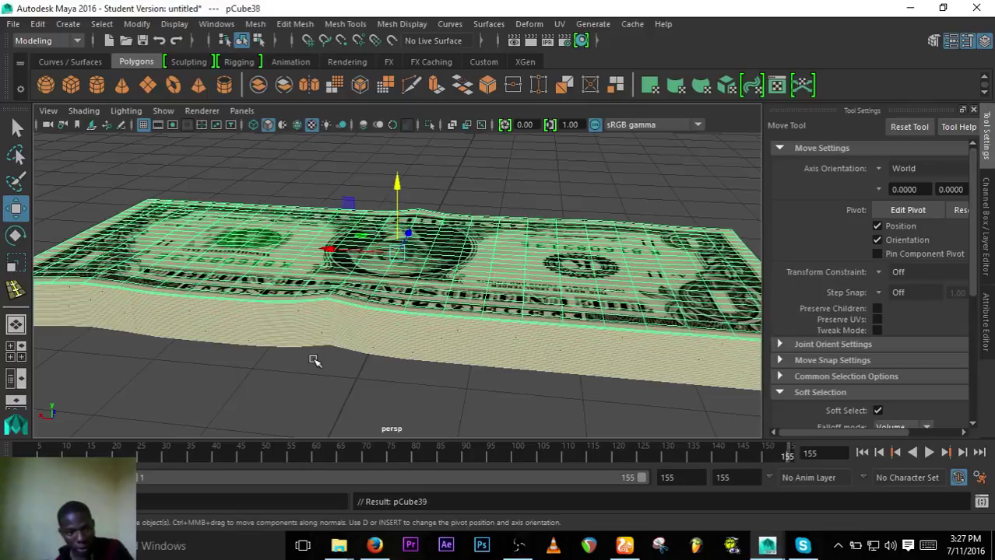
key(shift+d)
key(shift+d)
key(shift+d)
key(shift+d)
Create a polygon cube at the centre of the bill stack and move it upward
alt+drag(427, 314, 321, 232)
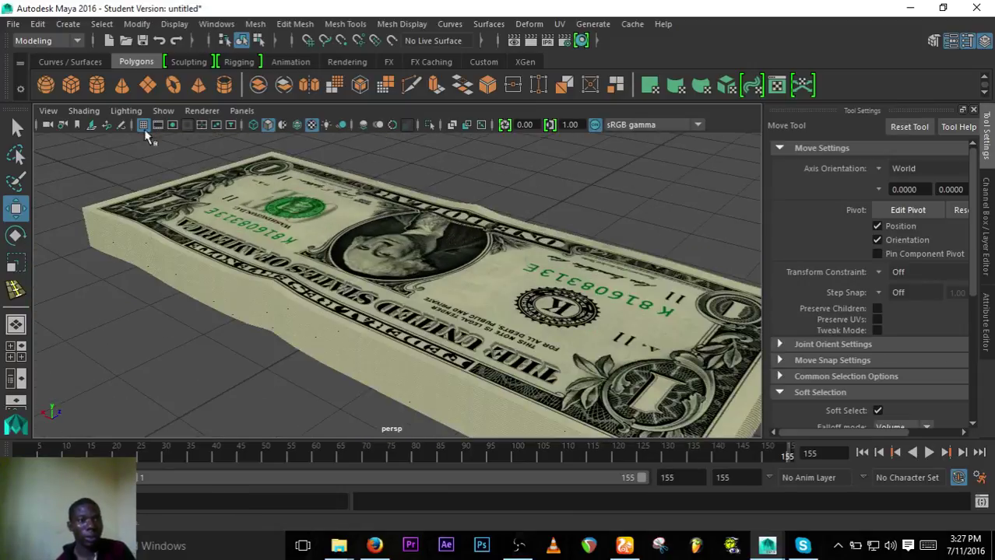
click(72, 86)
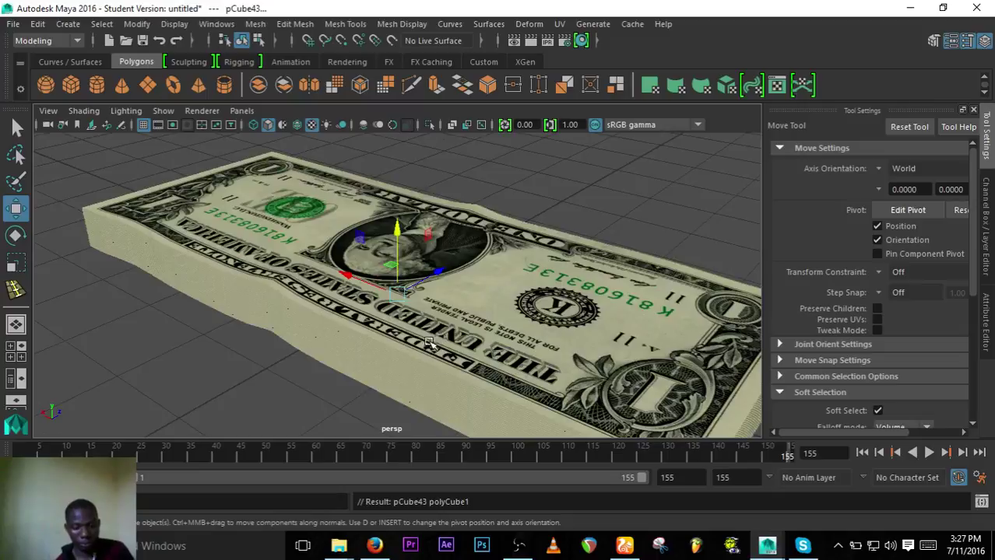
alt+drag(428, 343, 444, 298)
drag(397, 226, 451, 236)
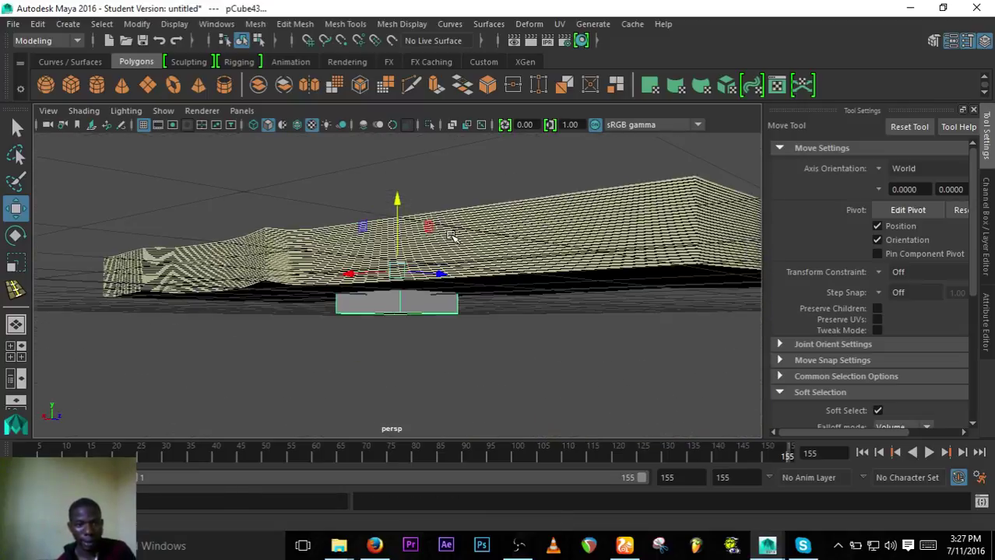
Scale the cube in height and across the bills so it forms a band wrapping the middle of the stack
key(r)
drag(397, 200, 406, 224)
alt+drag(481, 231, 400, 220)
drag(450, 259, 334, 298)
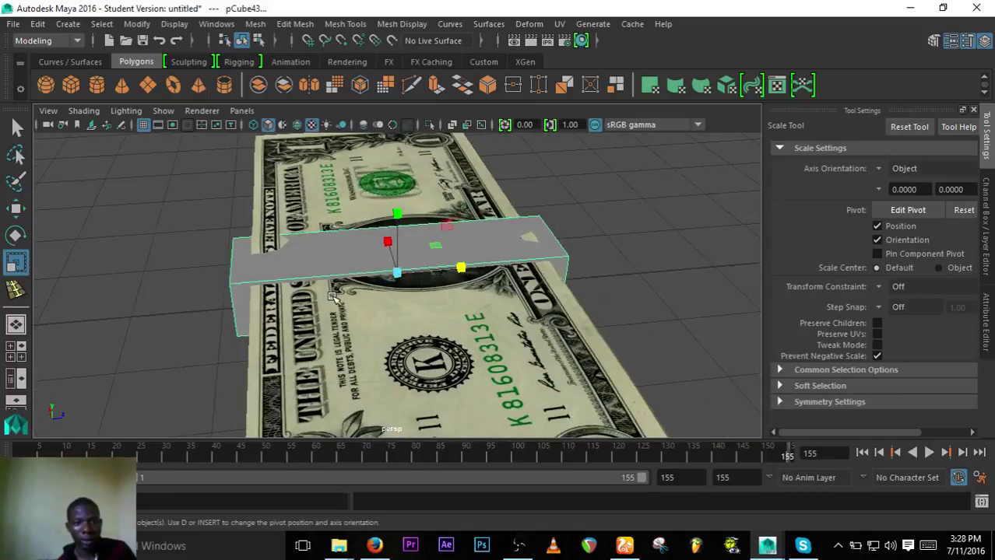
Turn off soft selection and delete the band's two opposite faces that cut through the bill stack
alt+drag(516, 238, 448, 282)
alt+drag(525, 280, 527, 268)
right_drag(531, 324, 510, 184)
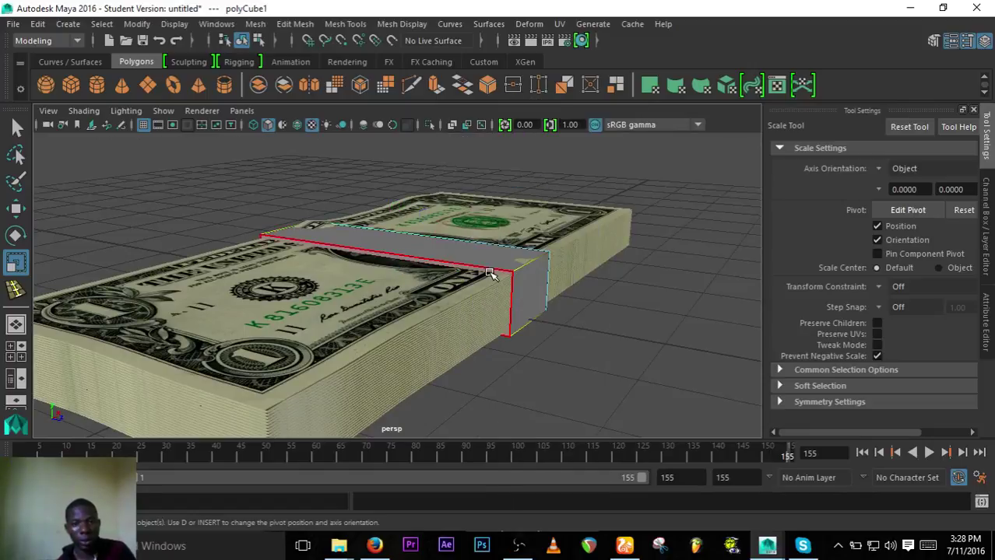
click(489, 274)
alt+drag(545, 279, 431, 294)
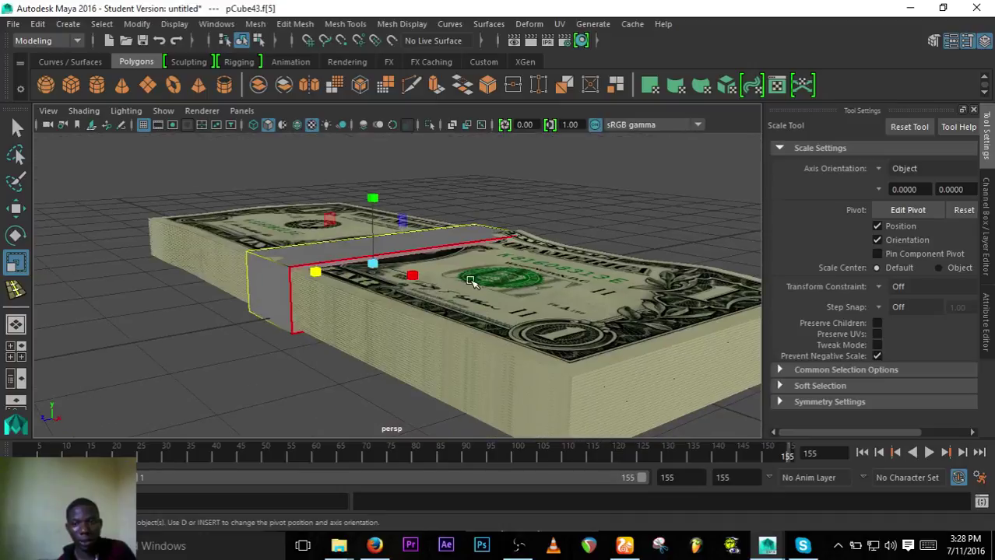
click(817, 386)
click(877, 405)
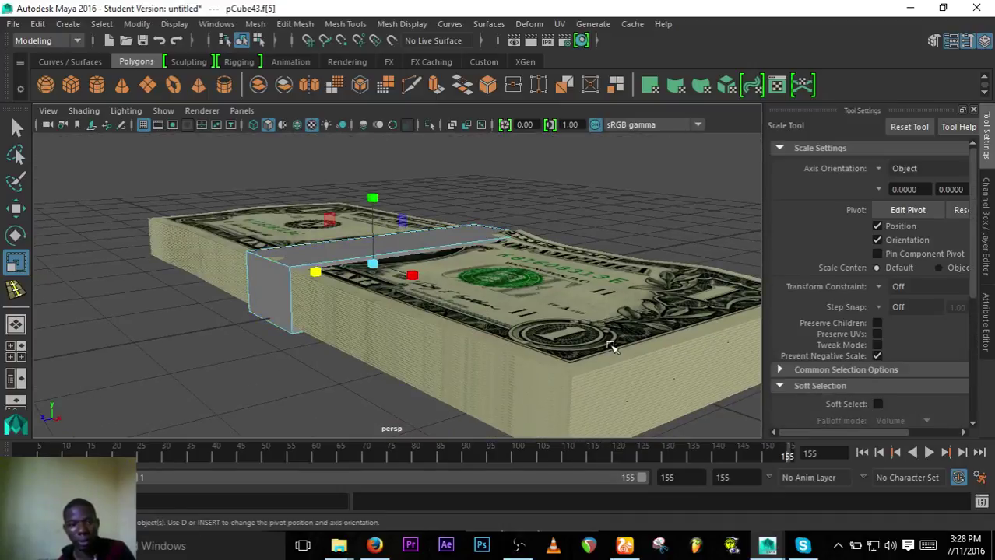
shift+click(305, 304)
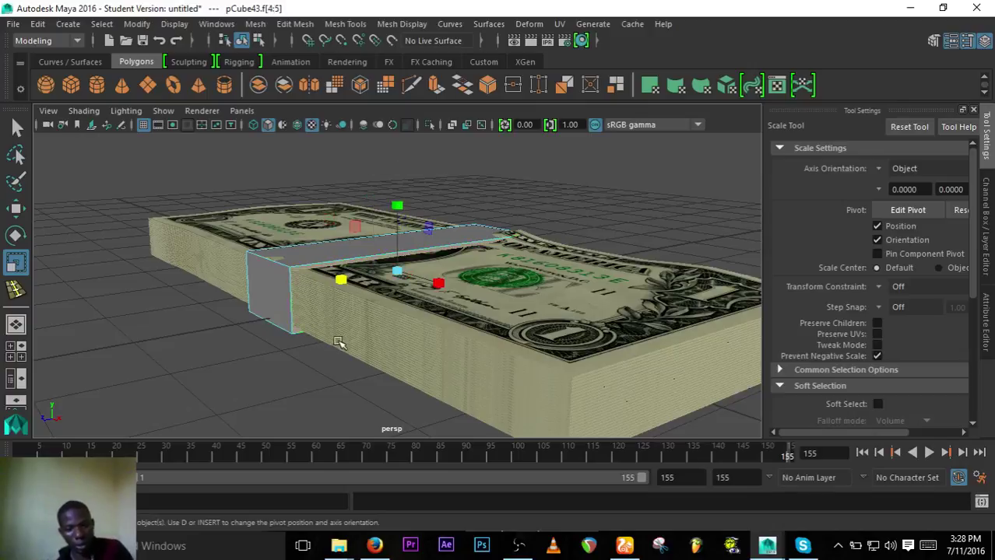
alt+drag(346, 306, 540, 293)
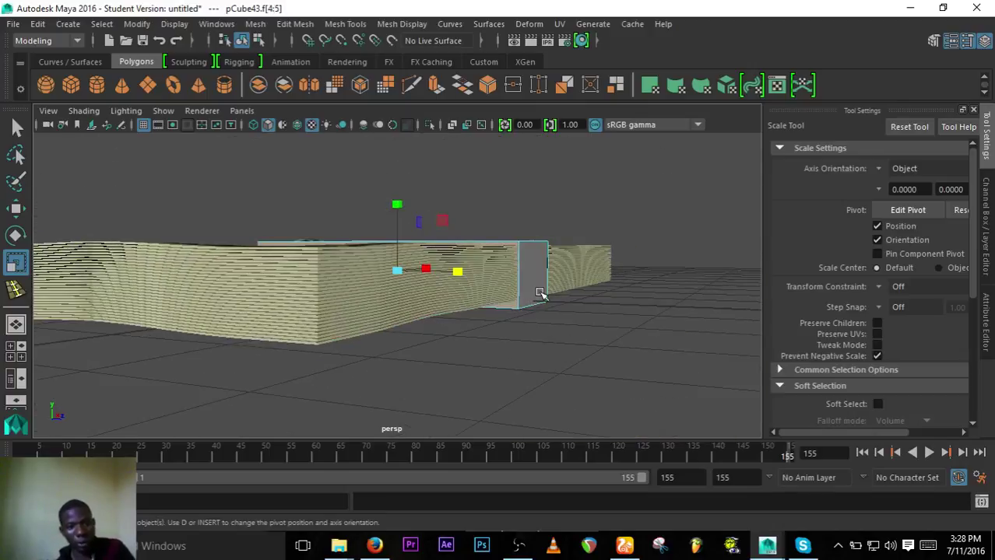
click(518, 297)
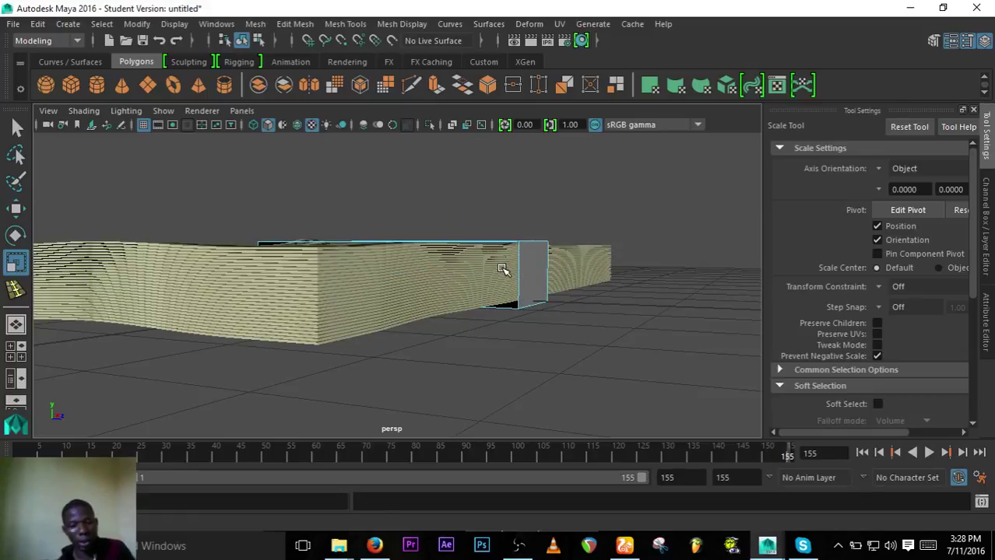
click(432, 312)
alt+drag(504, 269, 467, 336)
click(461, 345)
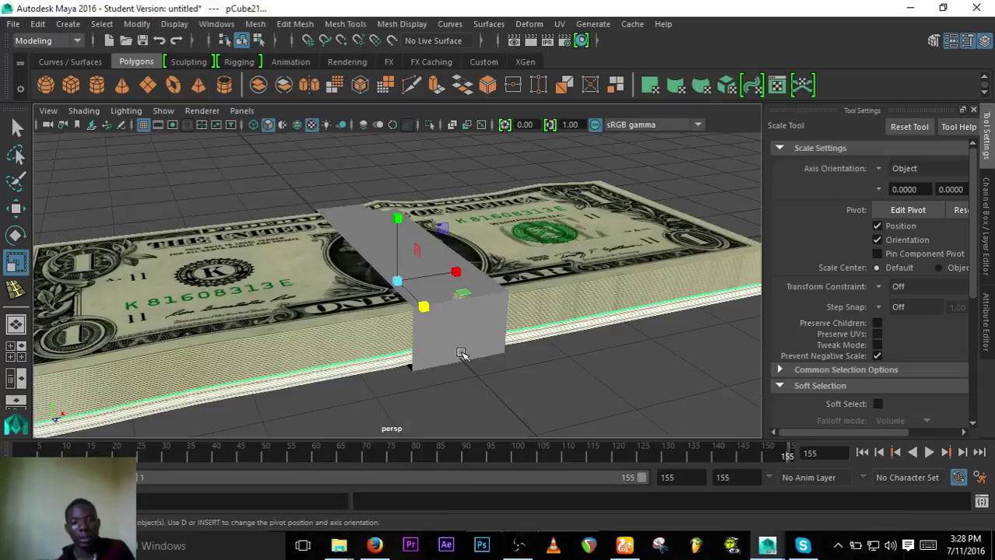
right_drag(461, 354, 518, 134)
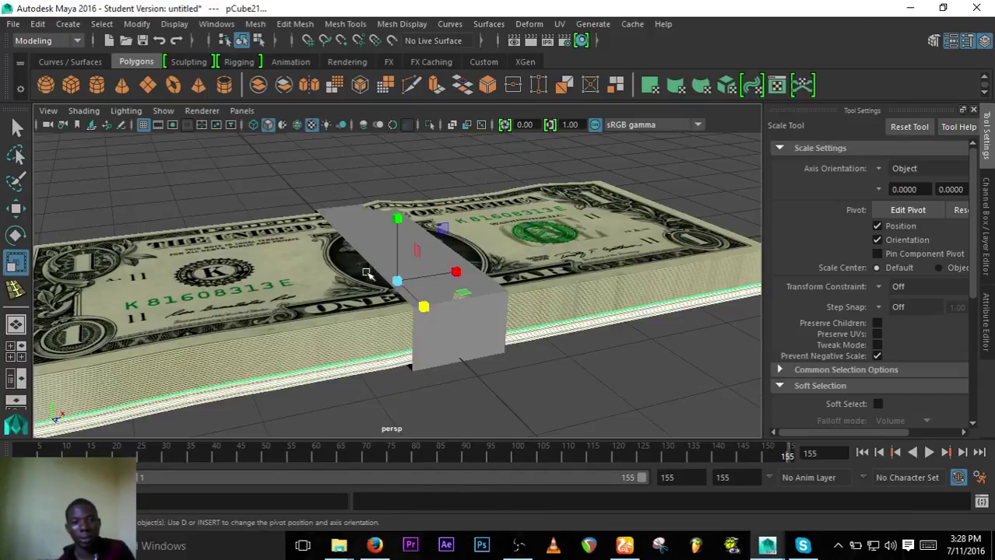
click(367, 274)
right_drag(367, 243, 433, 115)
click(380, 179)
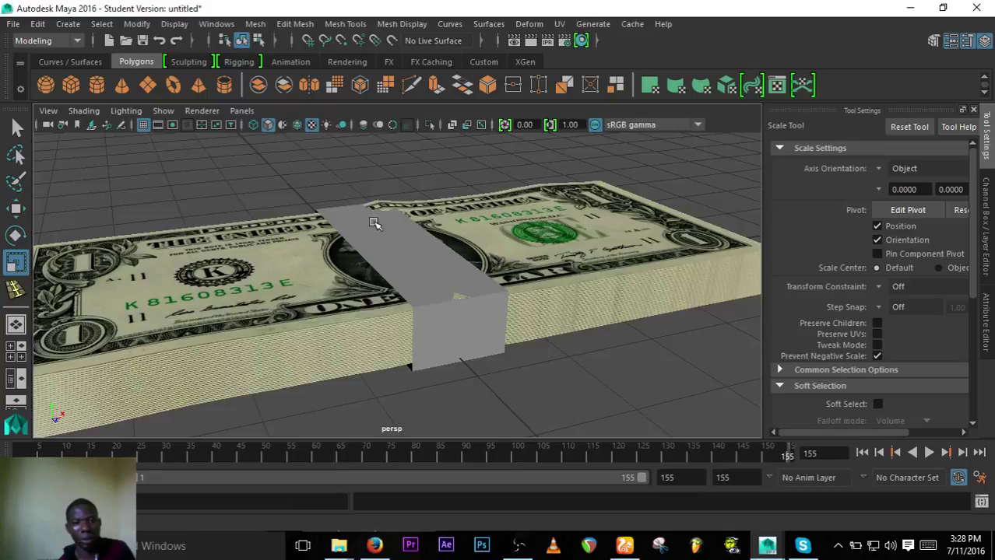
Insert two crosswise edge loops in the band, one near each long edge of the bill stack
click(378, 287)
alt+drag(448, 311, 423, 333)
click(15, 291)
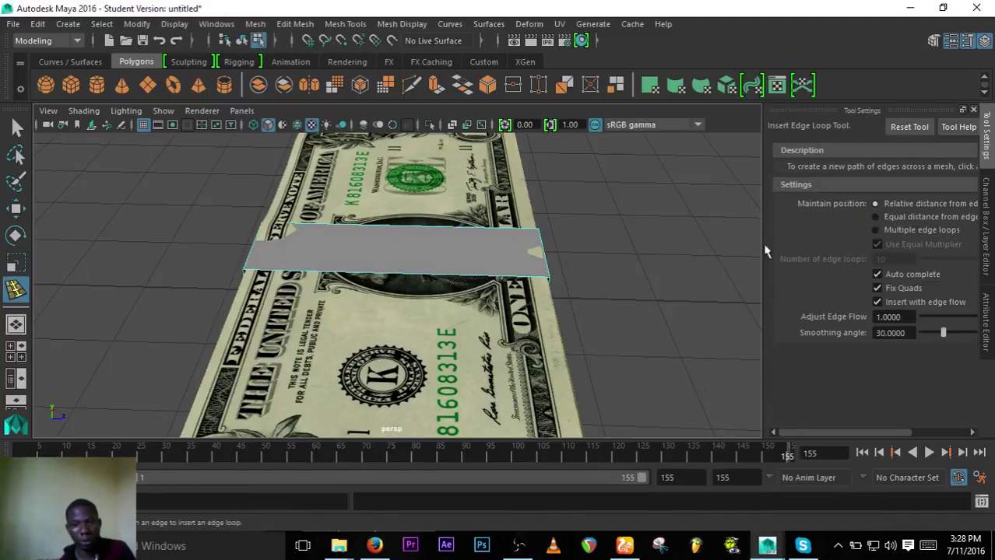
click(526, 283)
alt+drag(506, 335, 511, 260)
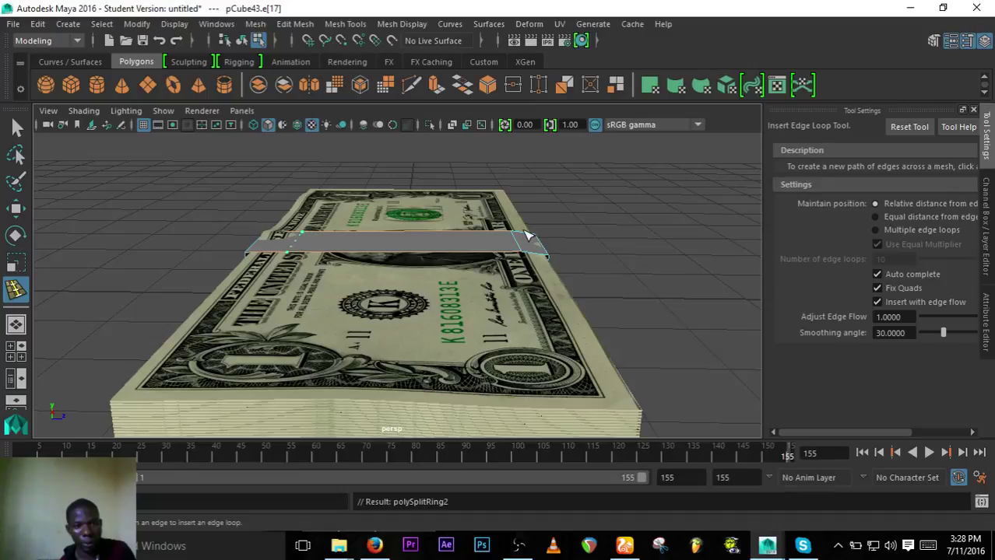
click(529, 238)
Insert two lengthwise edge loops running around the band between its open borders
alt+drag(529, 237, 435, 350)
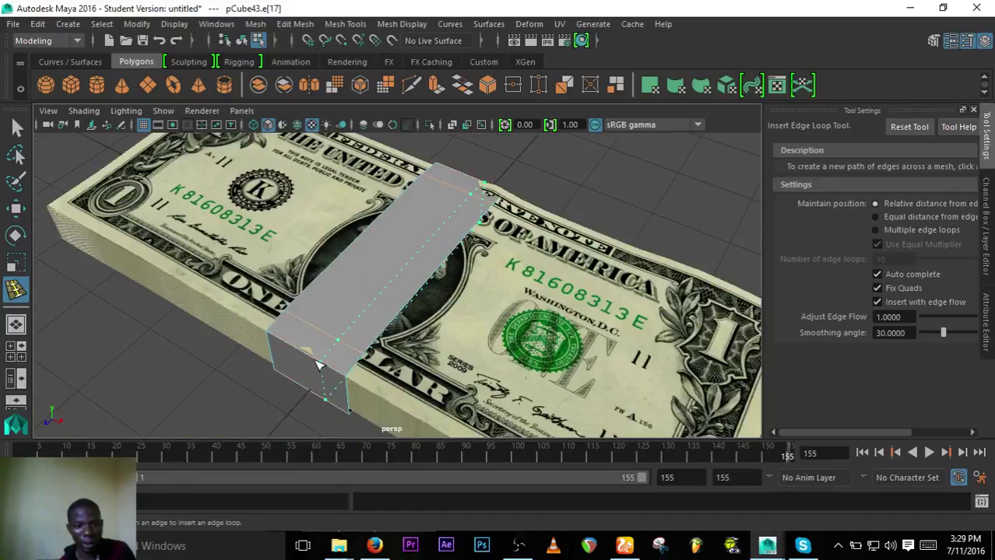
click(317, 365)
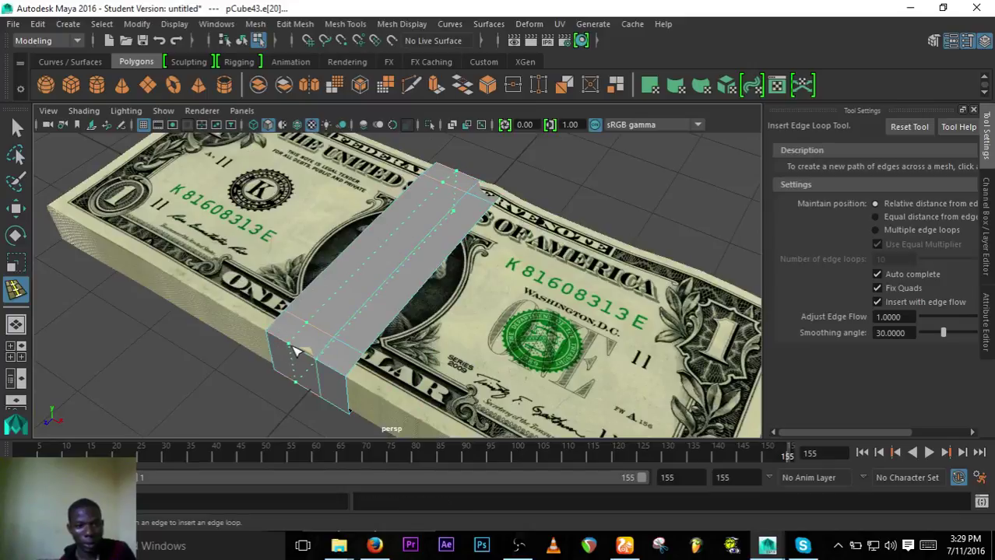
click(326, 393)
Insert crosswise edge loops on the underside of the band, then leave the Insert Edge Loop tool
alt+drag(326, 393, 375, 289)
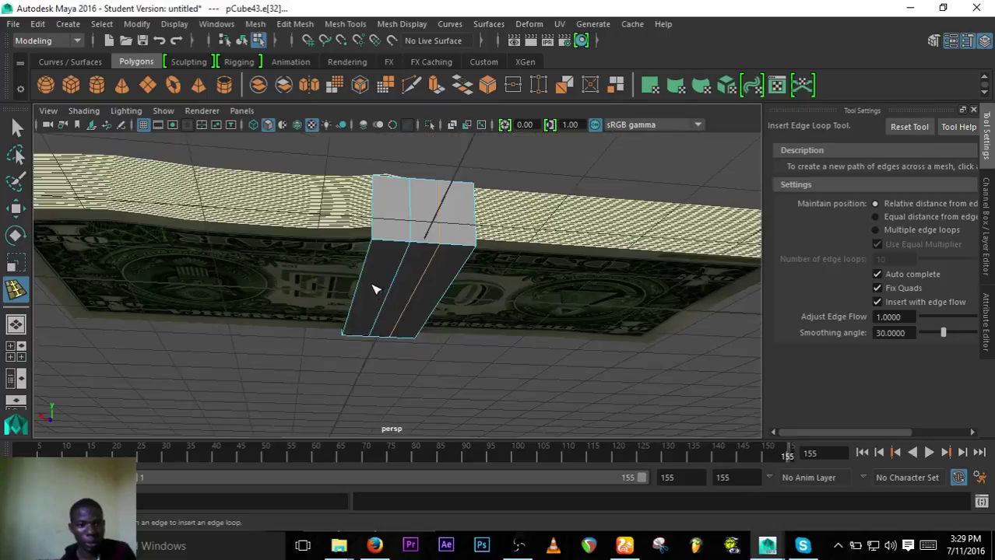
click(369, 267)
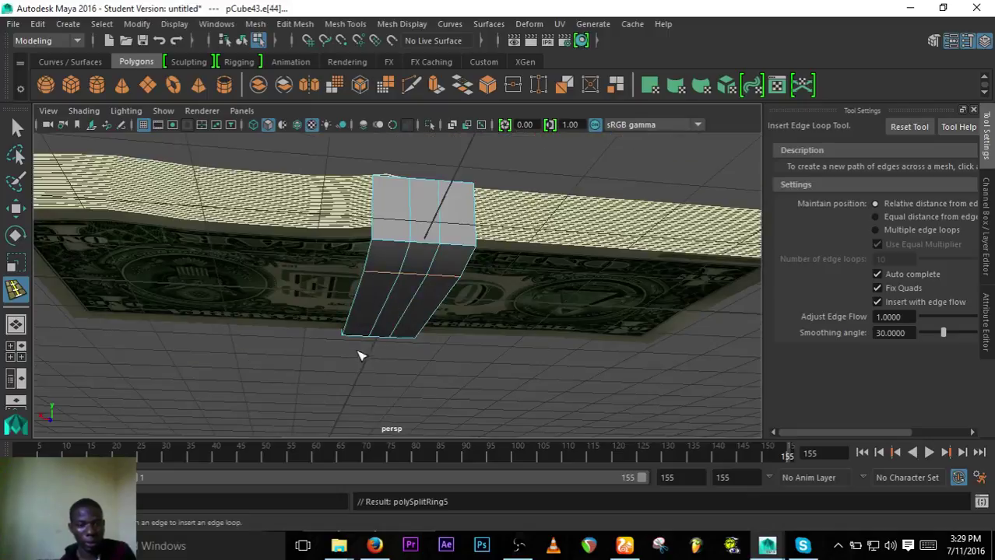
click(420, 304)
alt+drag(422, 307, 296, 319)
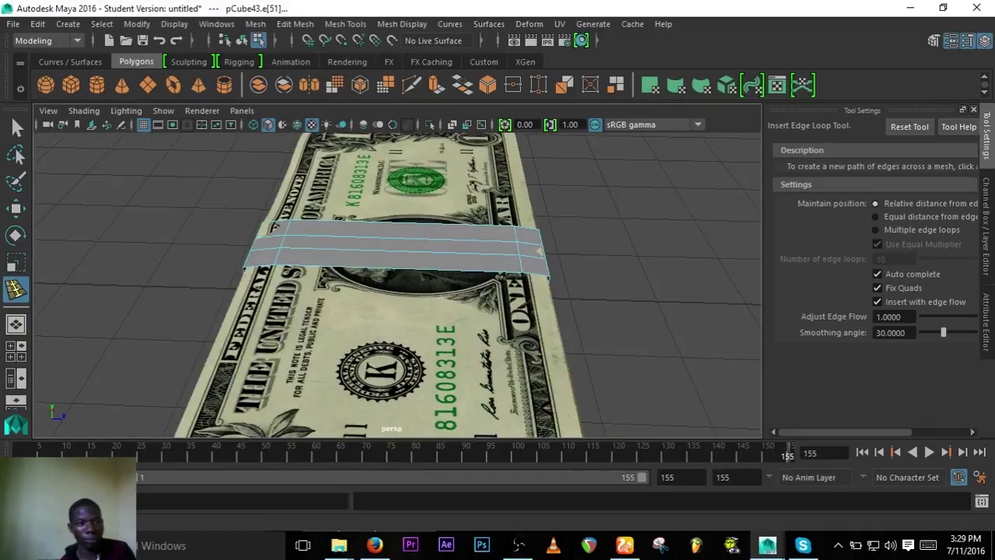
key(q)
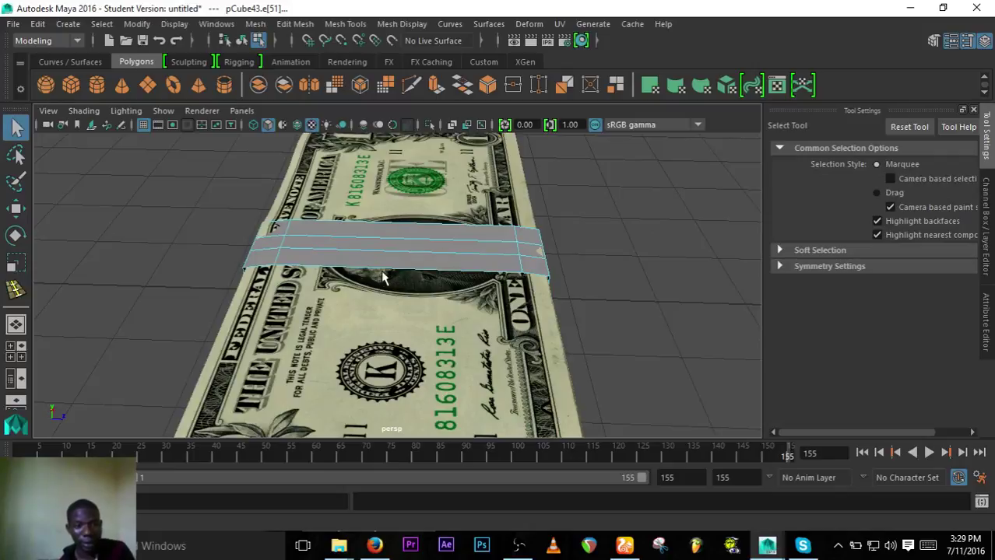
Switch the band to vertex selection and raise its open-border corner vertex on the stack's upper long edge
alt+drag(274, 309, 263, 311)
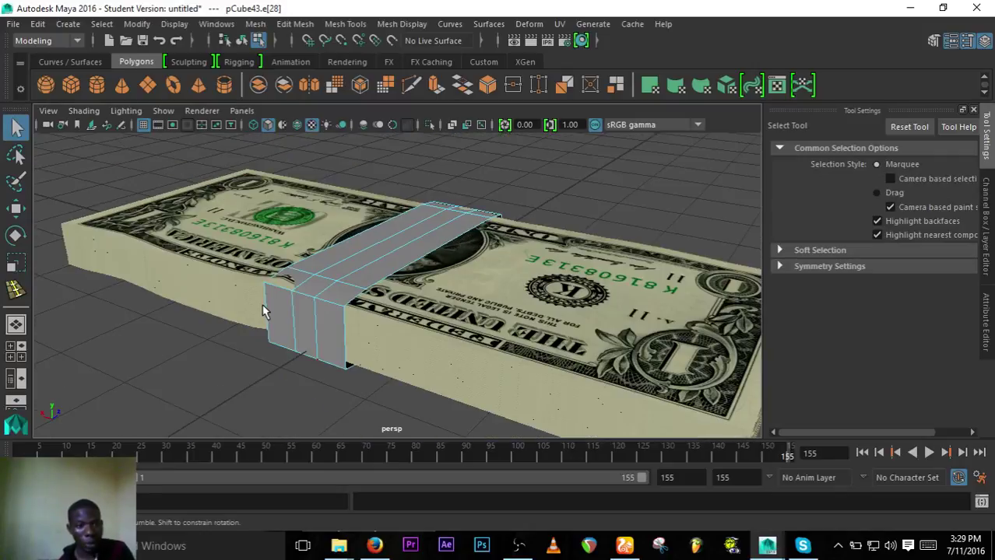
right_drag(269, 139, 206, 158)
click(268, 284)
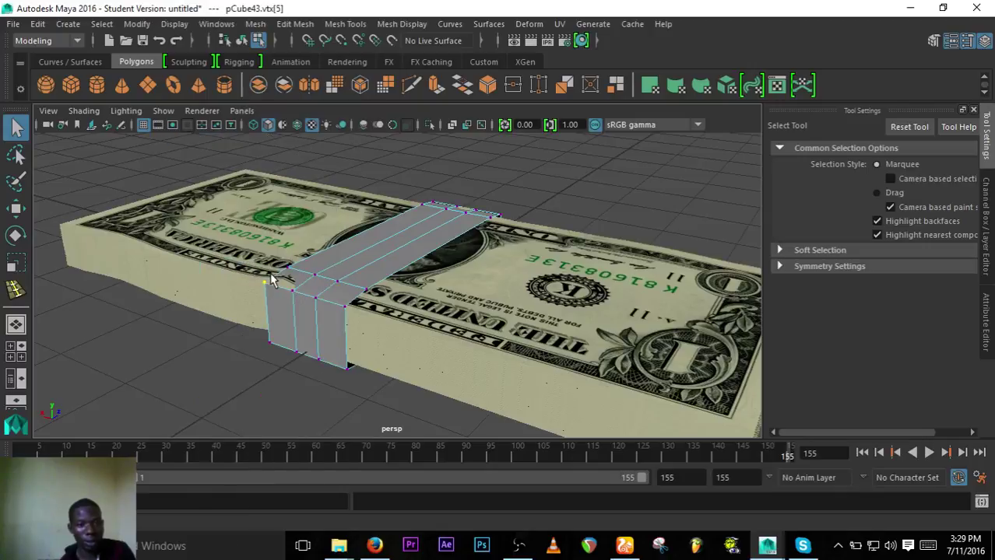
key(w)
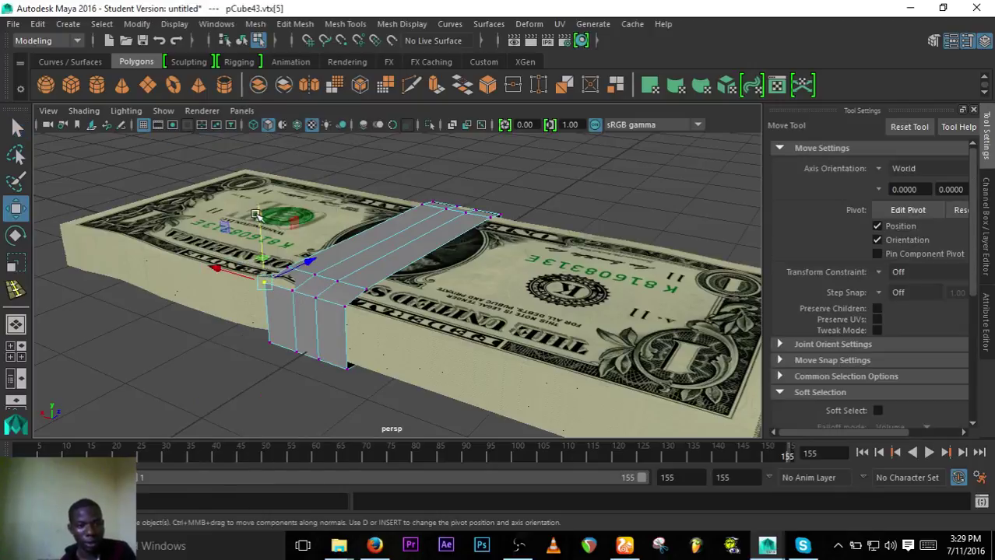
drag(258, 215, 257, 207)
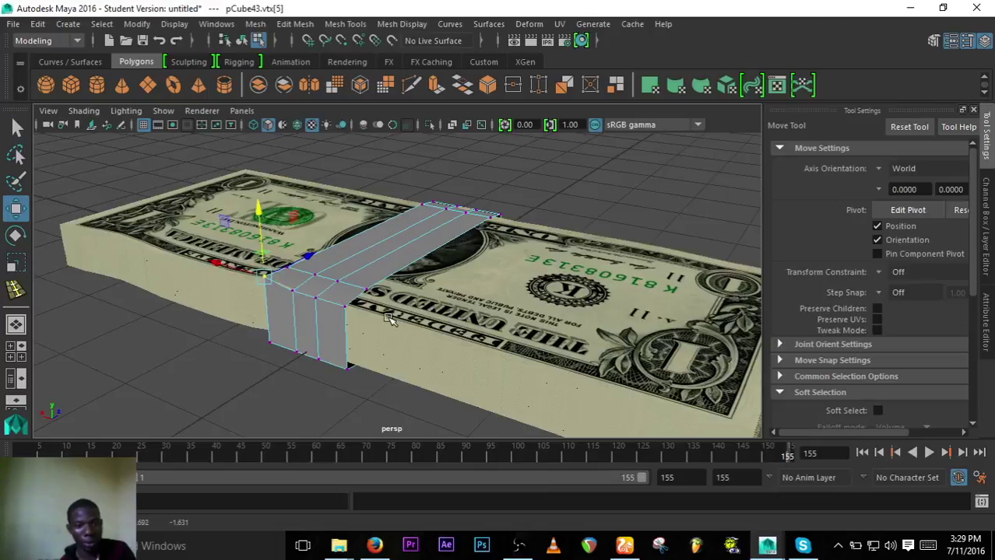
Adjust the height of the band's top vertices near the same long edge so the paper follows the bills
alt+drag(384, 322, 288, 247)
click(303, 282)
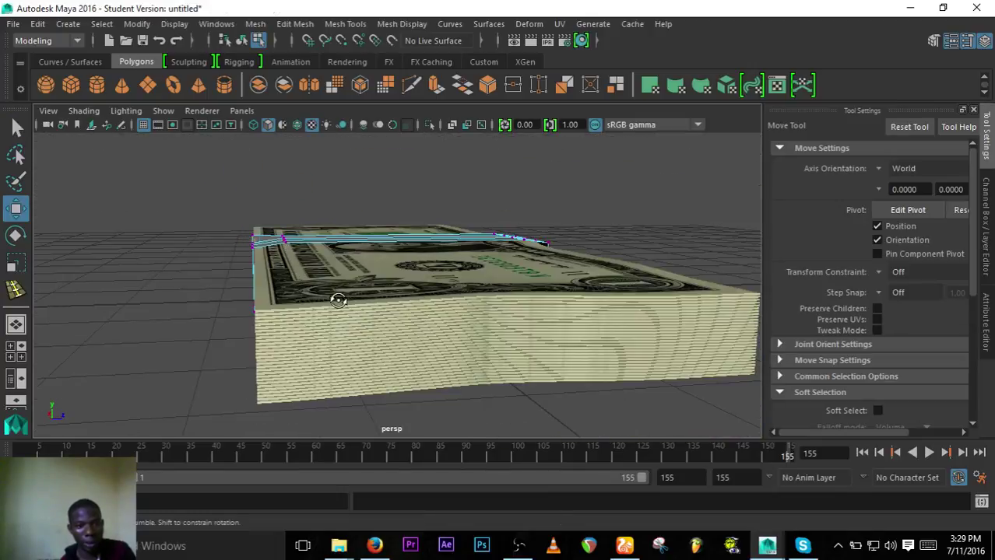
mouse_move(338, 300)
alt+mouse_down()
mouse_move(295, 271)
mouse_move(323, 297)
alt+mouse_up()
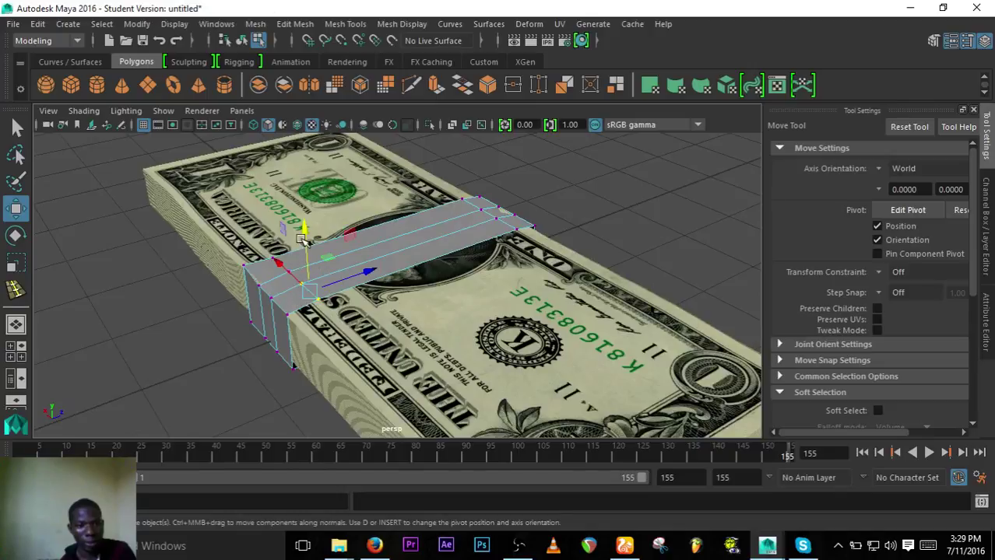
drag(305, 239, 253, 226)
click(257, 285)
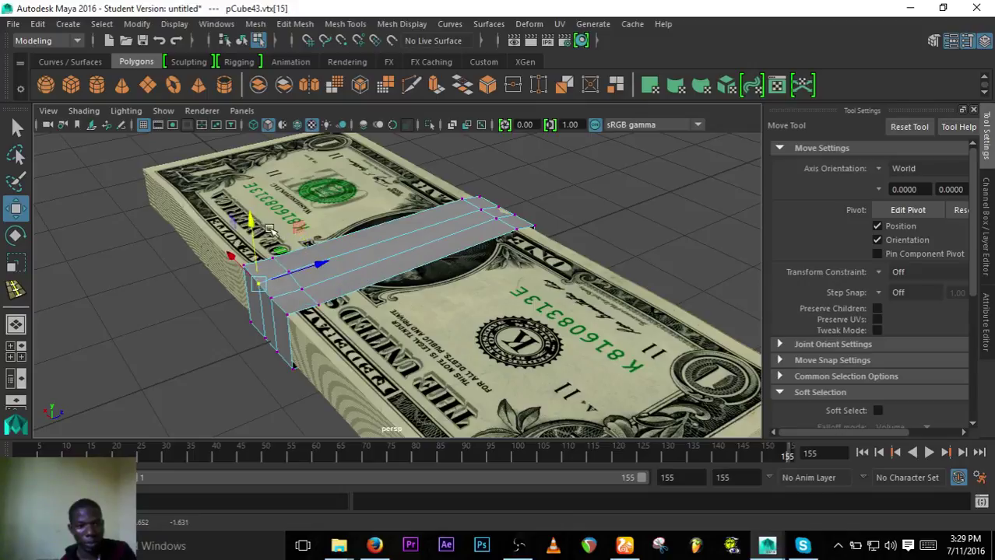
Adjust the height of the two middle vertices on the band's upper corner along the opposite long edge
alt+drag(386, 255, 424, 307)
click(420, 318)
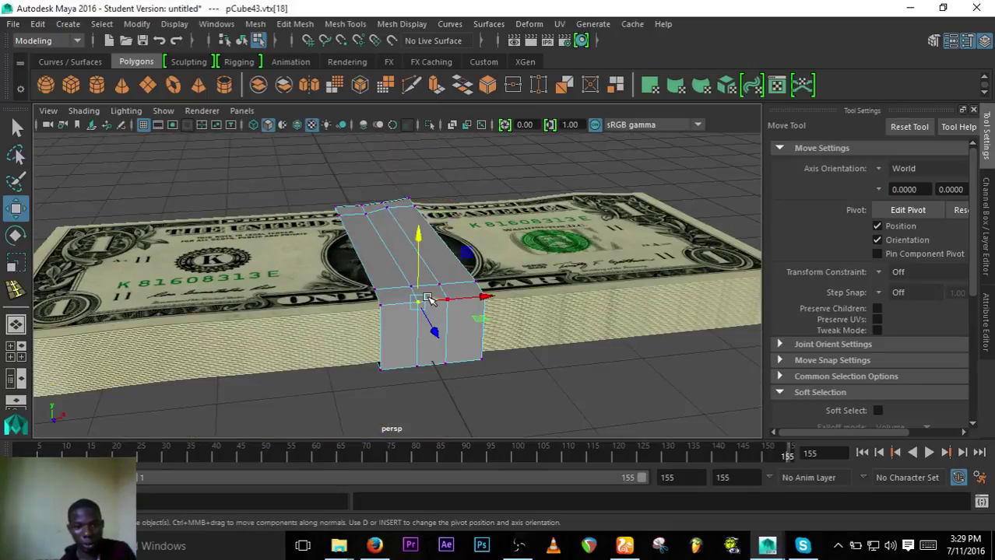
drag(417, 233, 417, 231)
click(451, 312)
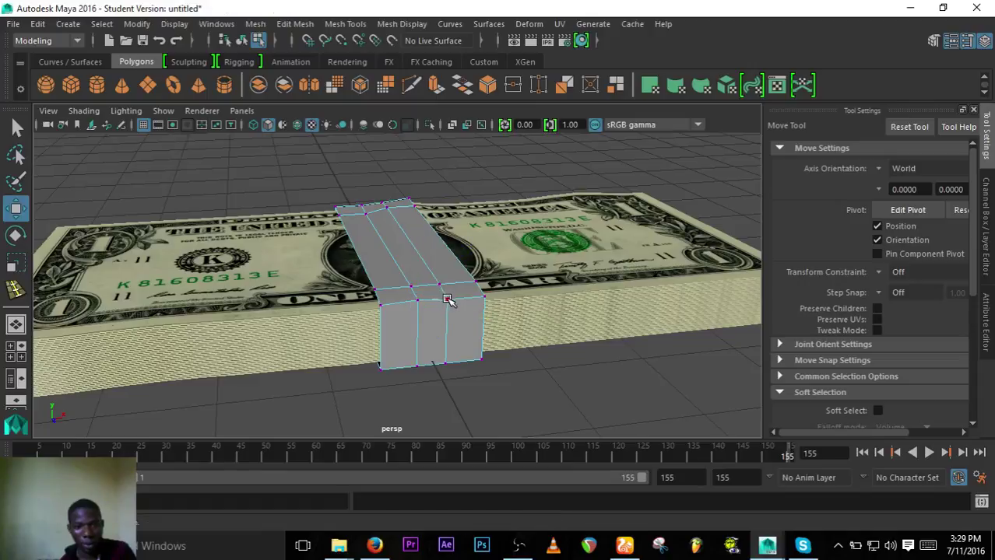
click(449, 301)
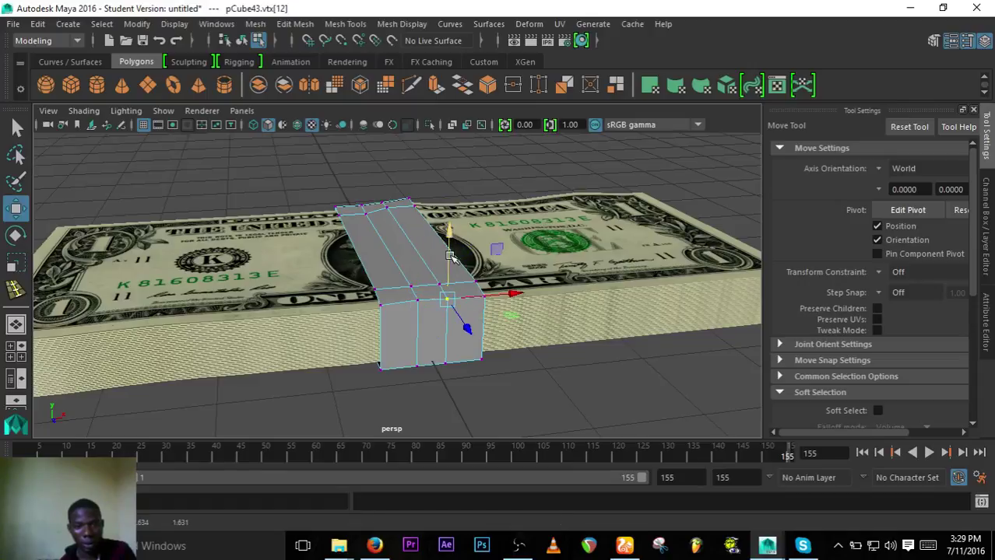
alt+drag(479, 321, 355, 325)
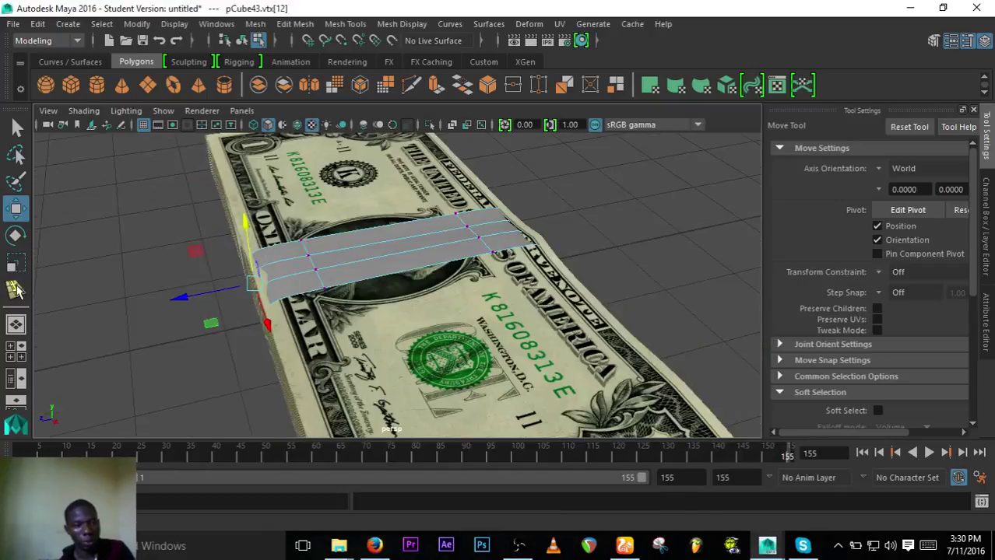
Insert crosswise edge loops close to the band's upper corners at both long edges of the stack
click(15, 288)
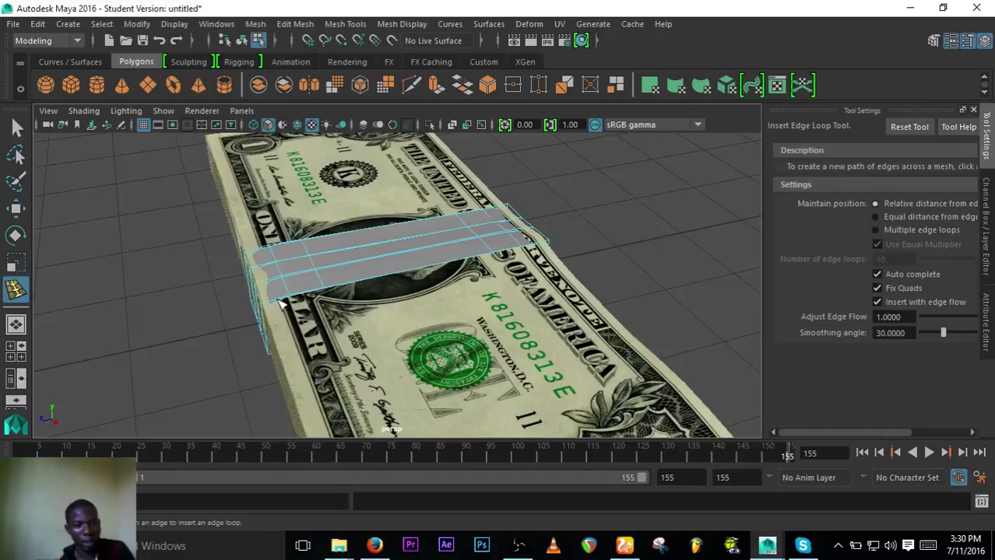
click(272, 308)
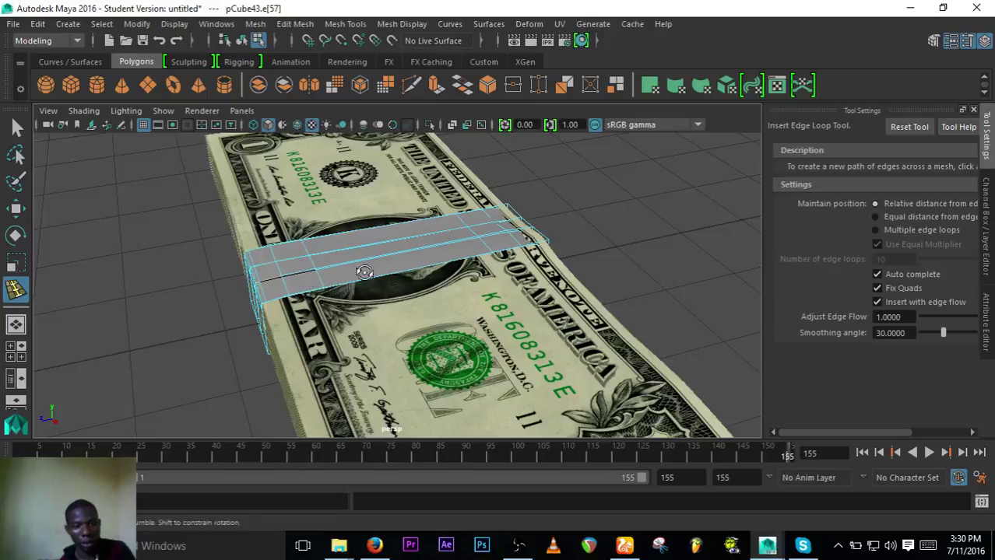
alt+drag(362, 271, 521, 251)
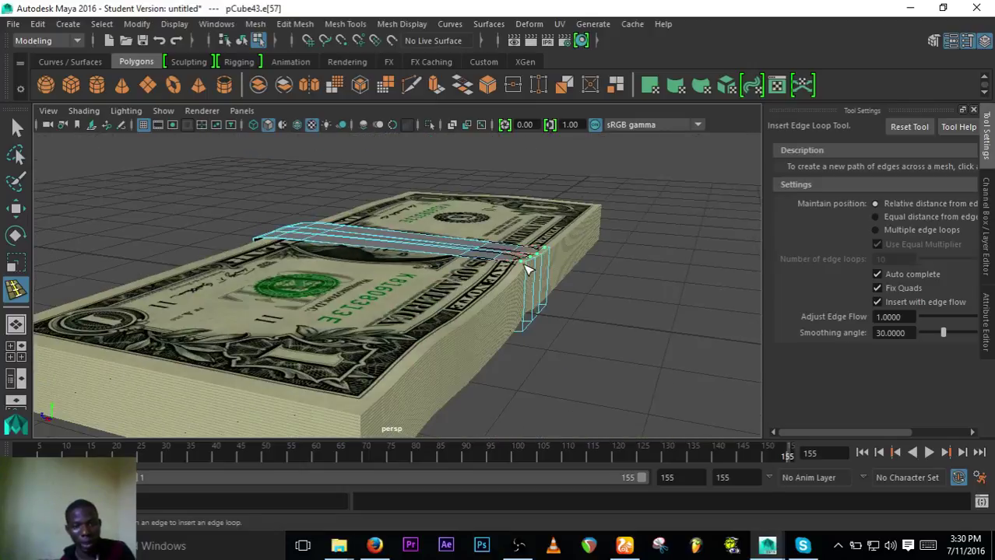
click(530, 265)
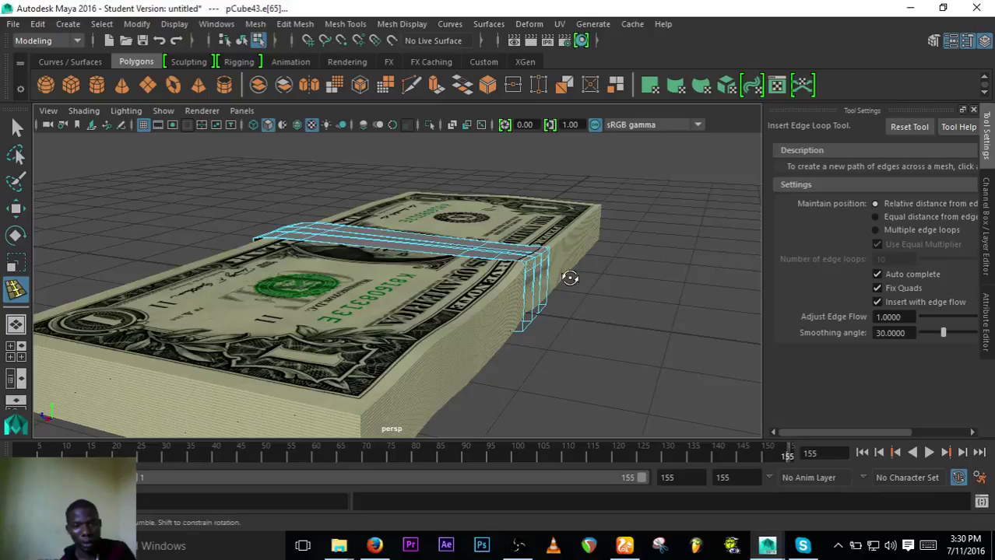
Insert crosswise edge loops close to the band's lower corners at both long edges of the stack
alt+drag(572, 278, 349, 307)
click(448, 274)
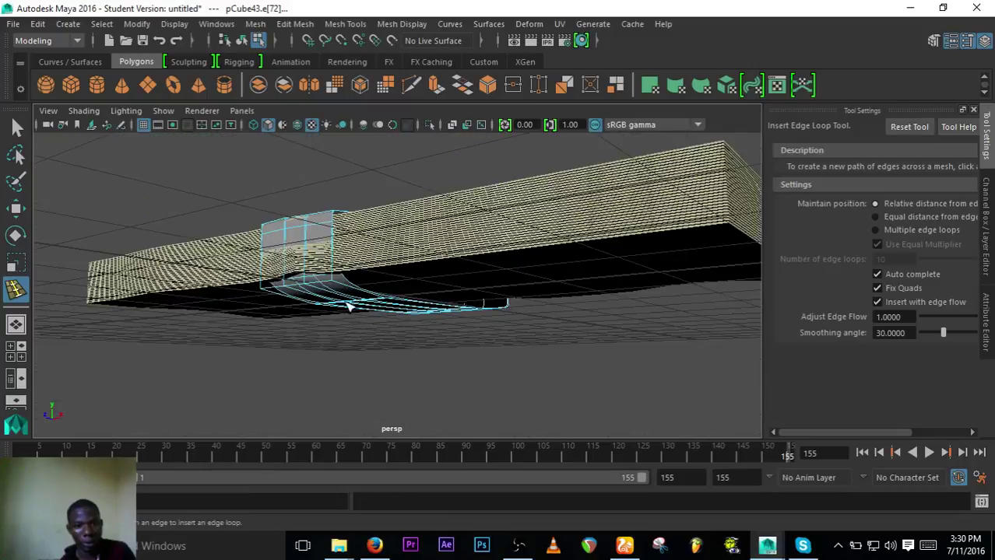
click(335, 285)
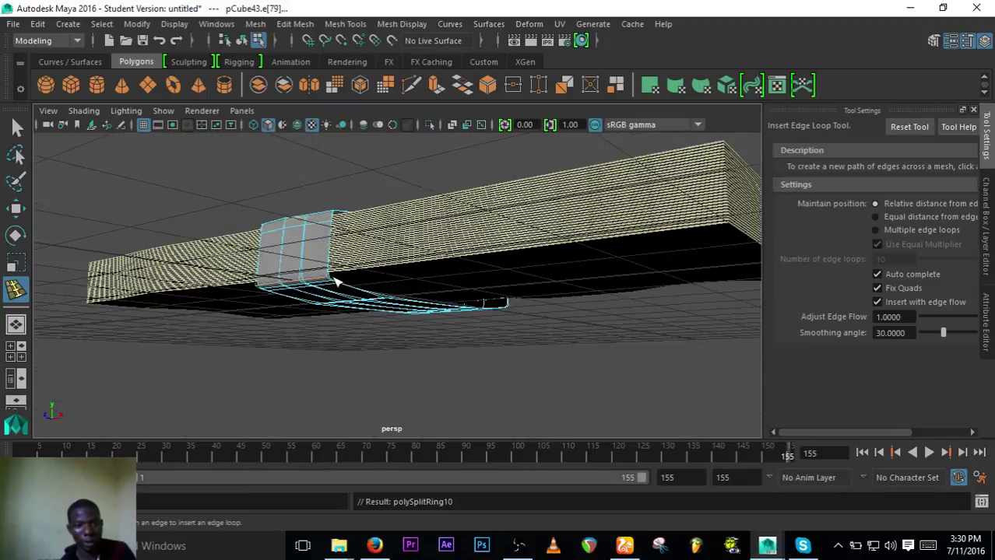
alt+drag(333, 283, 344, 311)
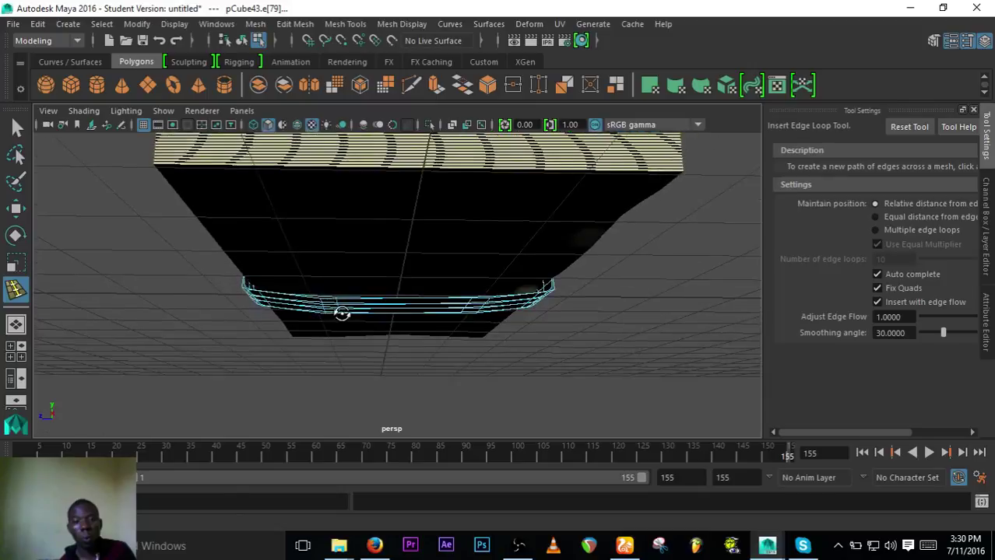
Switch to face selection and move the band's bulging underside faces up against the bottom of the bill stack
key(w)
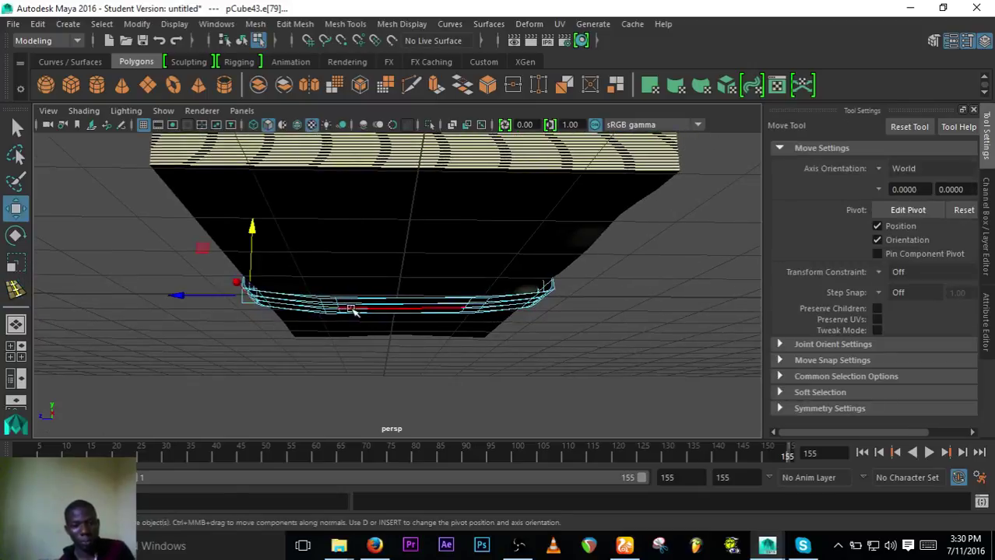
right_drag(347, 303, 344, 181)
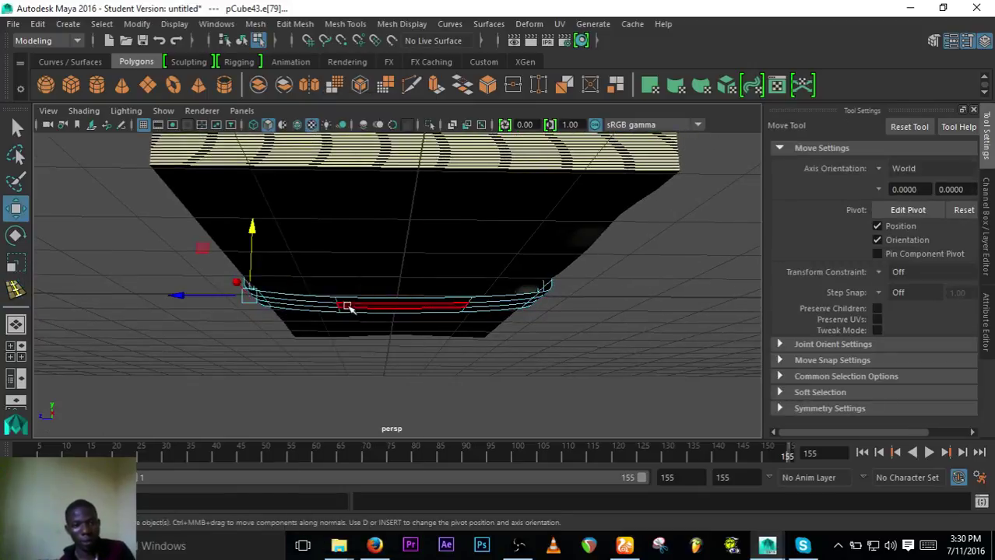
click(382, 304)
drag(324, 283, 441, 328)
alt+drag(460, 331, 423, 355)
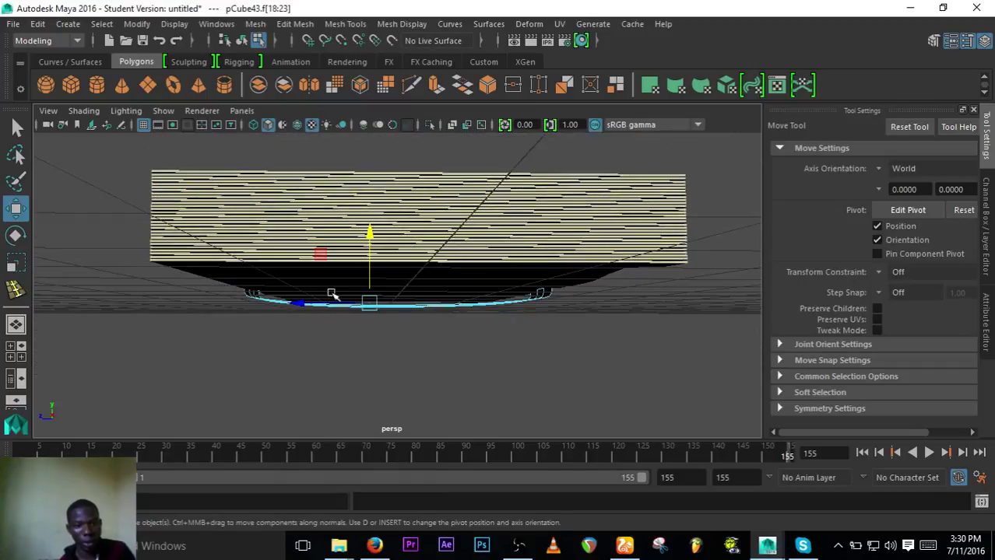
drag(332, 294, 500, 326)
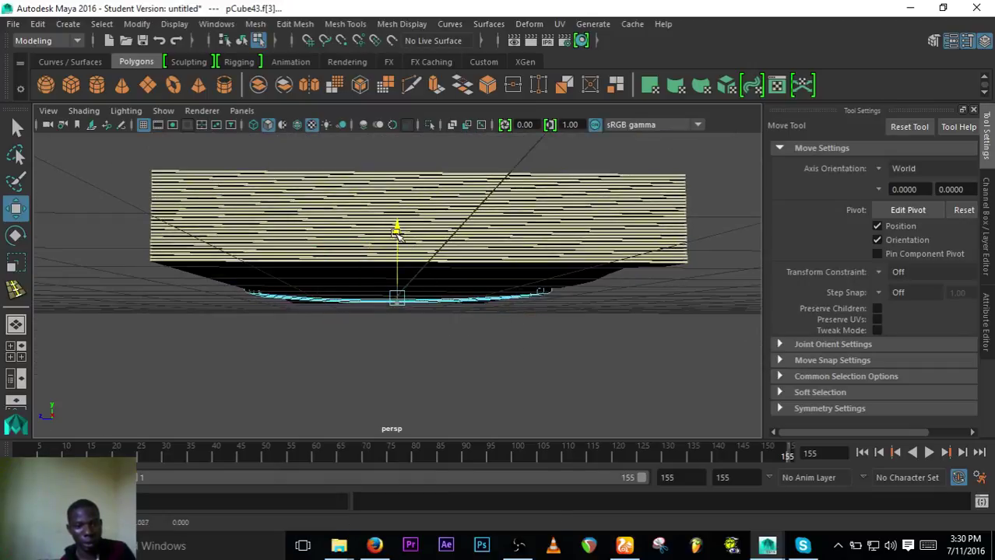
drag(395, 233, 395, 231)
alt+drag(440, 348, 446, 323)
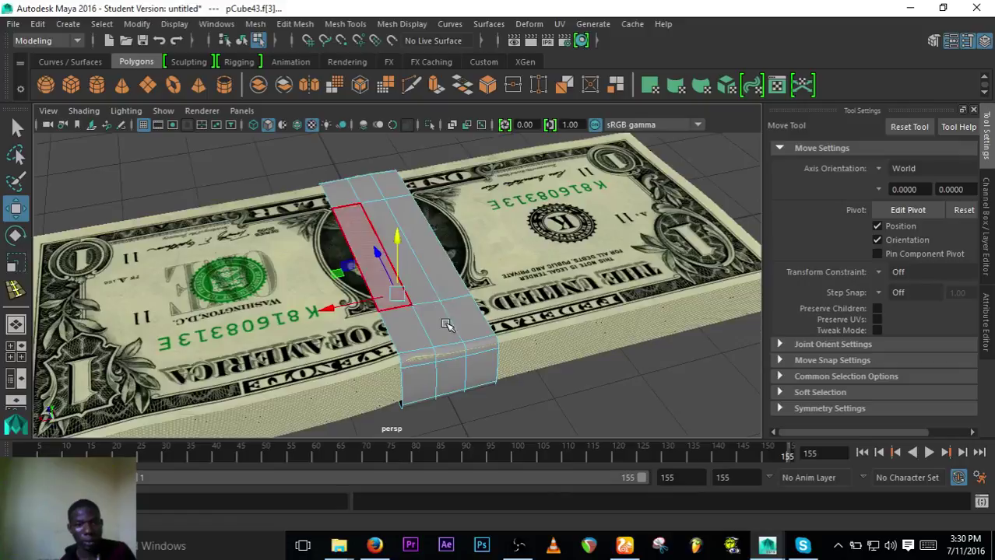
Nudge the faces along the band's upper corner up and outward to cover the bills poking through
click(440, 354)
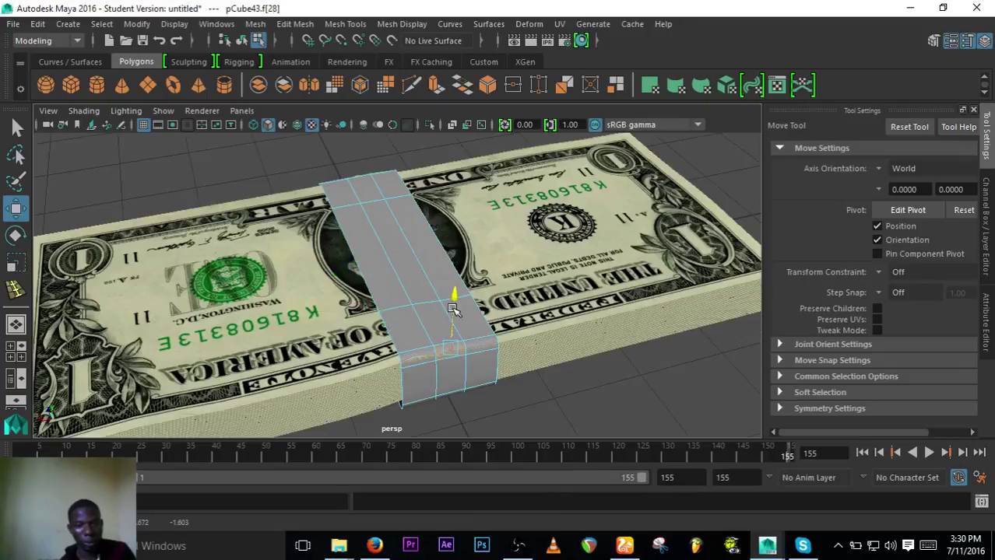
click(419, 375)
click(404, 344)
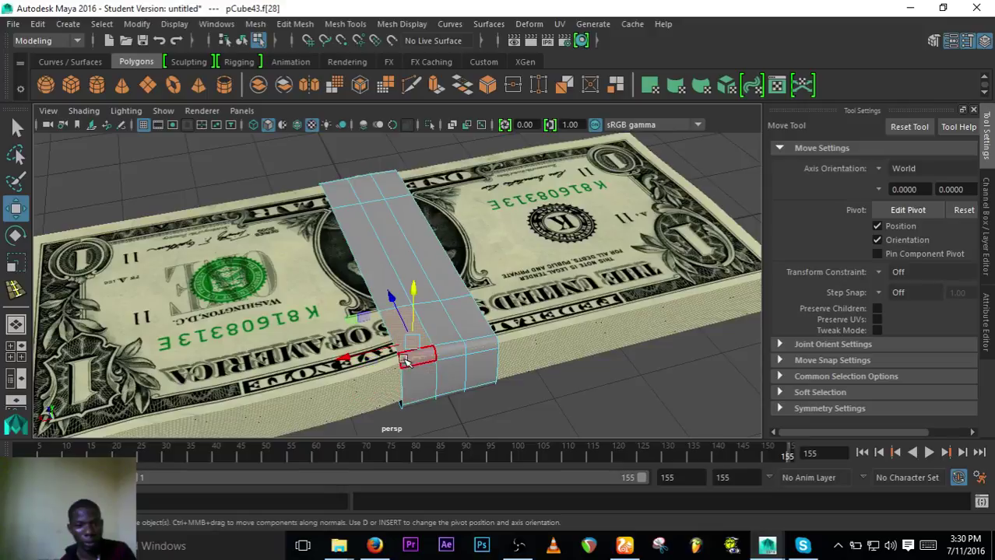
click(407, 359)
drag(396, 308, 406, 322)
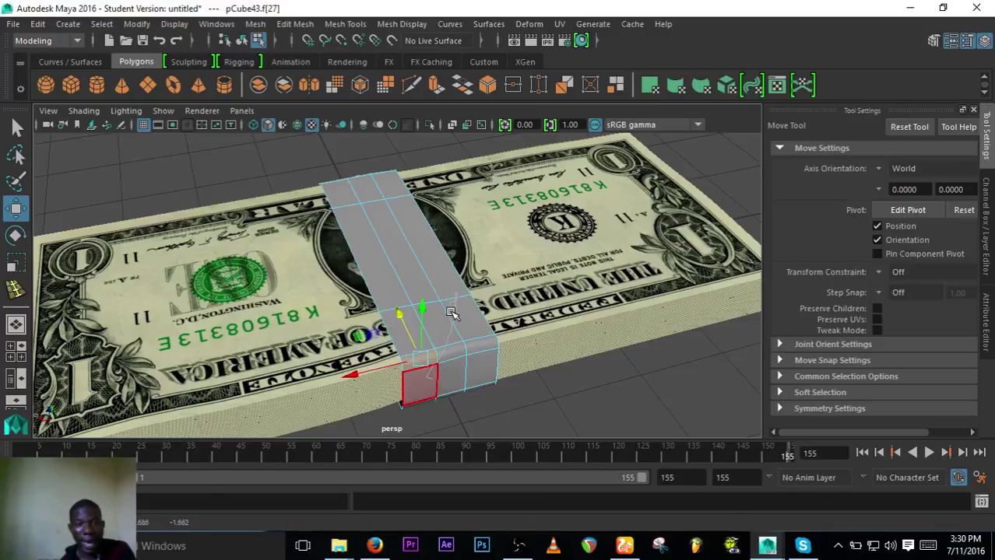
Return the band to object mode and clear the selection
key(F8)
right_drag(450, 339, 498, 119)
click(433, 289)
click(274, 199)
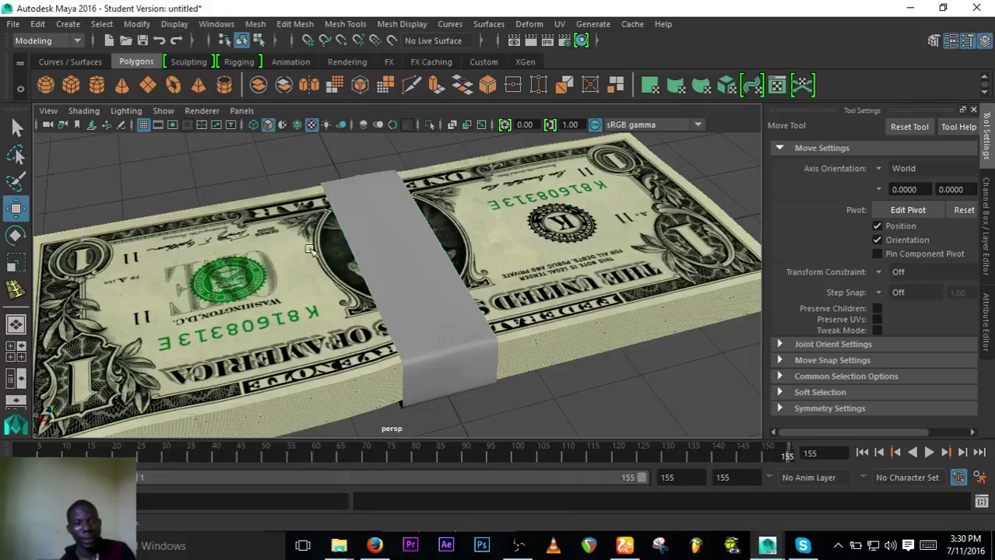
Examine the band's fit around the bill stack from several sides
alt+drag(453, 344, 404, 295)
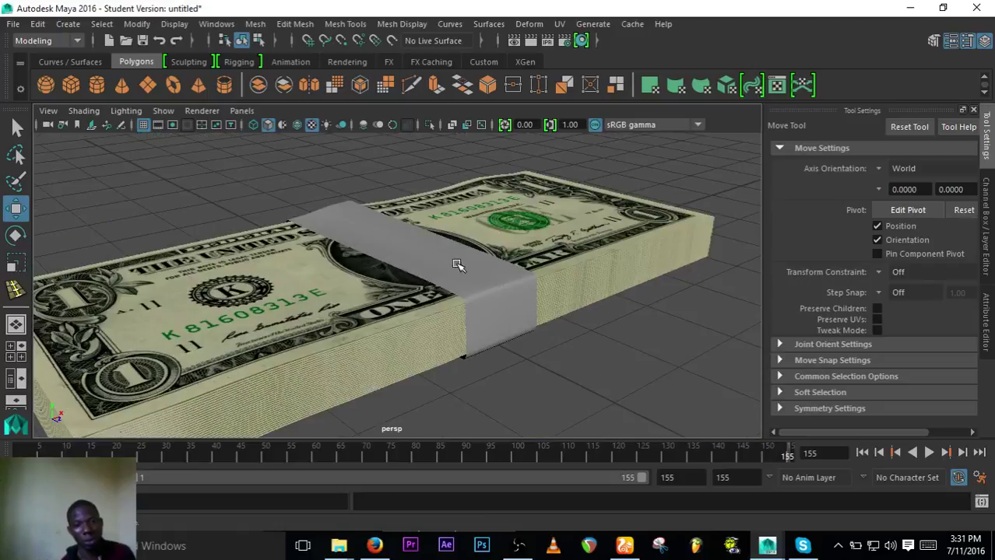
click(442, 303)
click(482, 324)
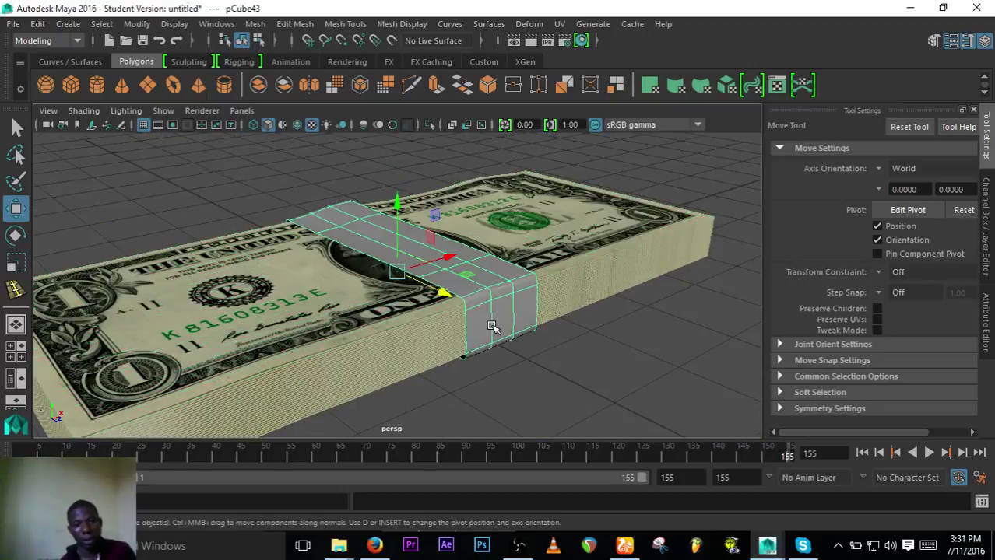
alt+drag(484, 328, 376, 325)
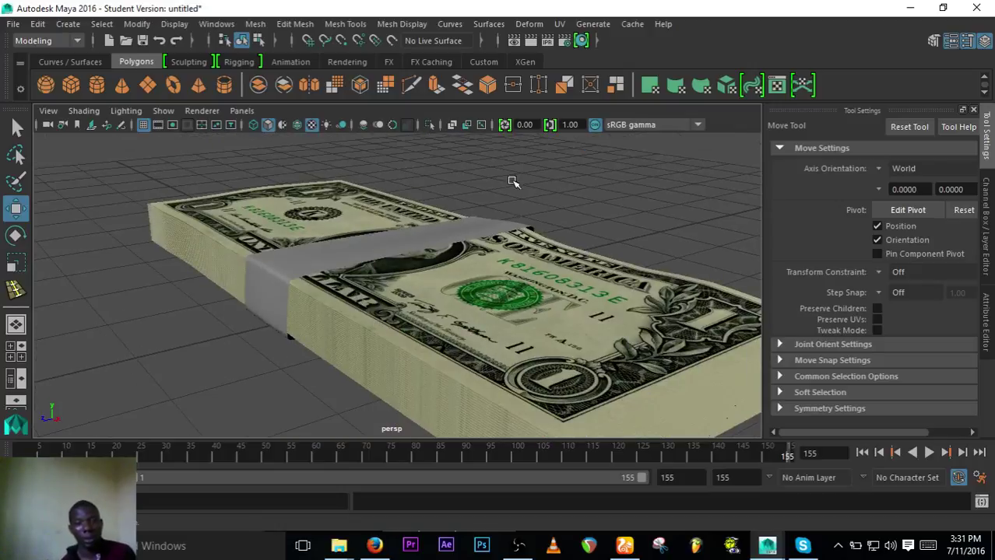
mouse_move(355, 338)
alt+mouse_down()
mouse_move(439, 318)
mouse_move(351, 333)
alt+mouse_up()
alt+right_drag(351, 333, 247, 241)
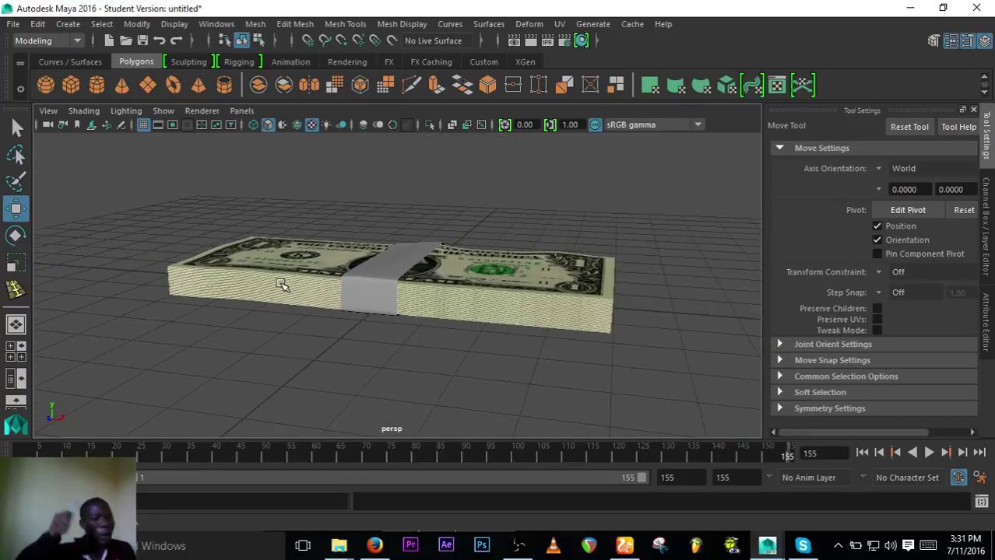